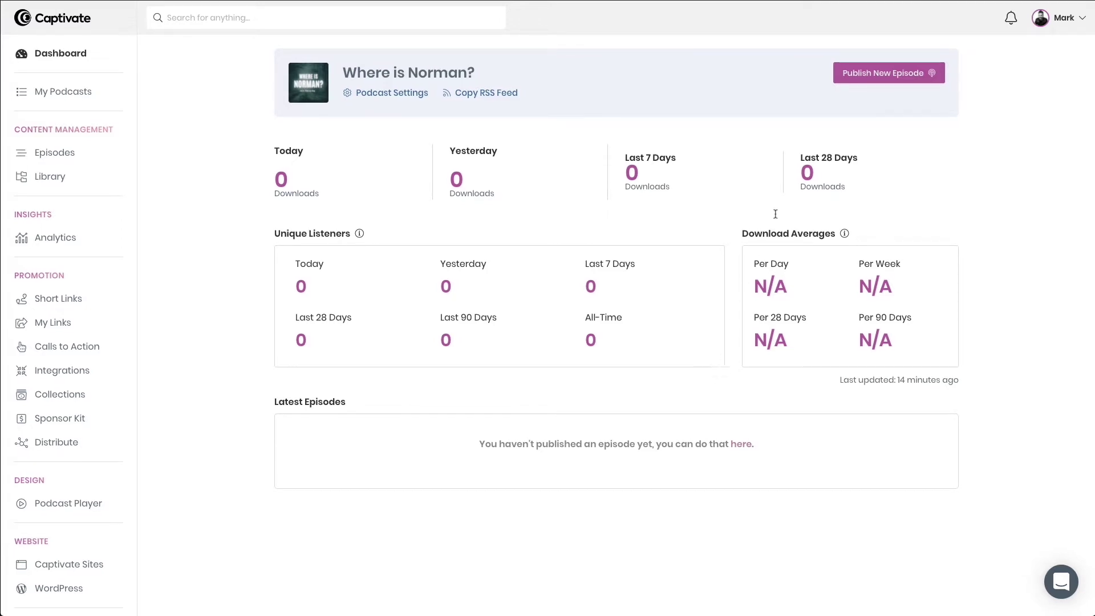
pyautogui.click(867, 75)
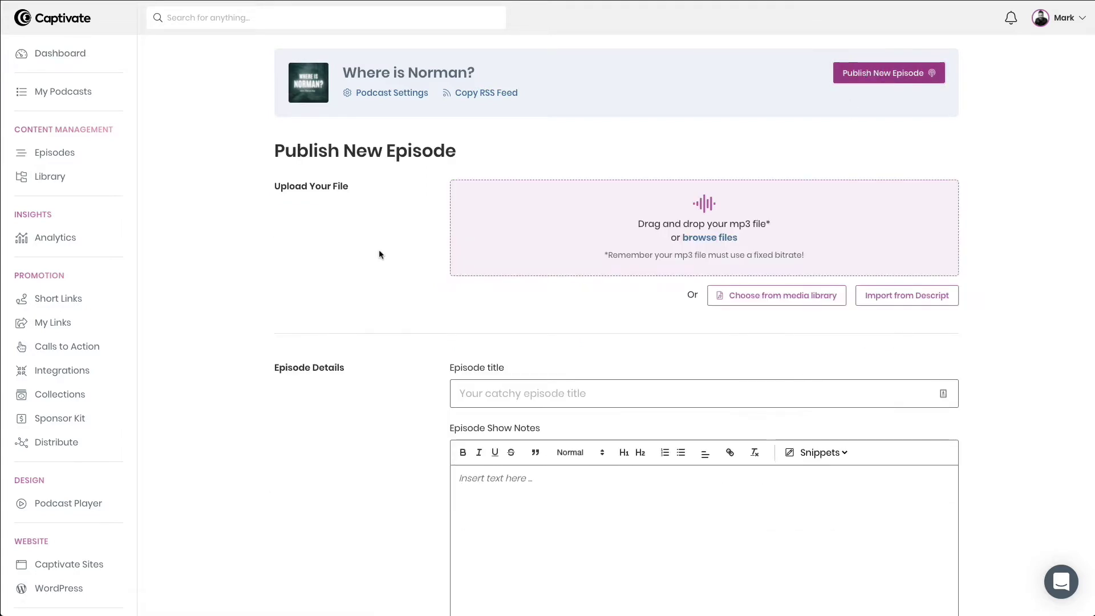
pyautogui.scroll(-3, 378, 250)
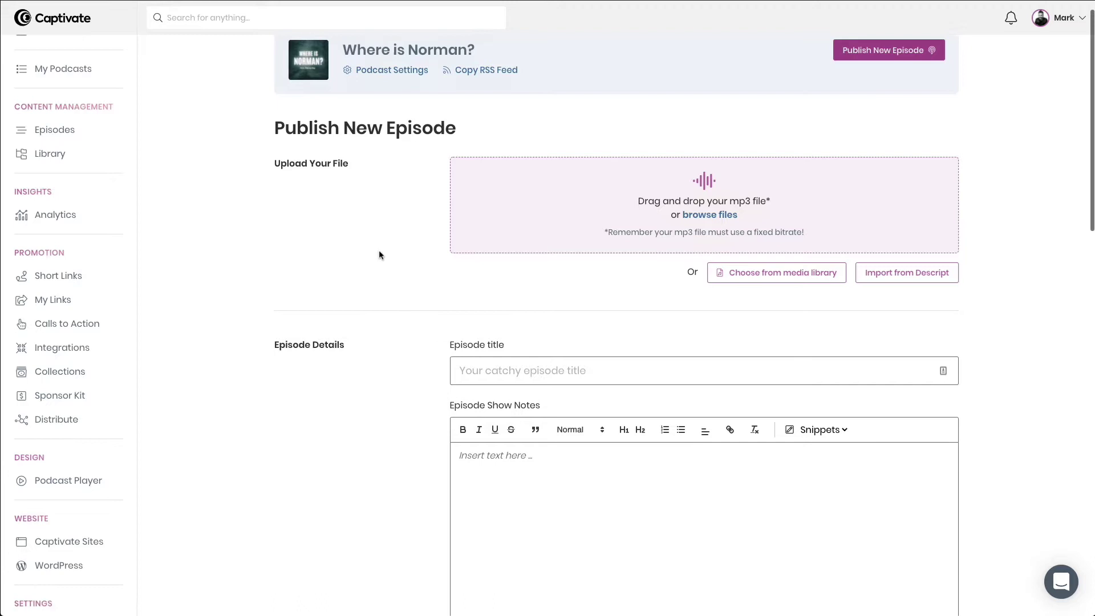
pyautogui.scroll(-5, 379, 251)
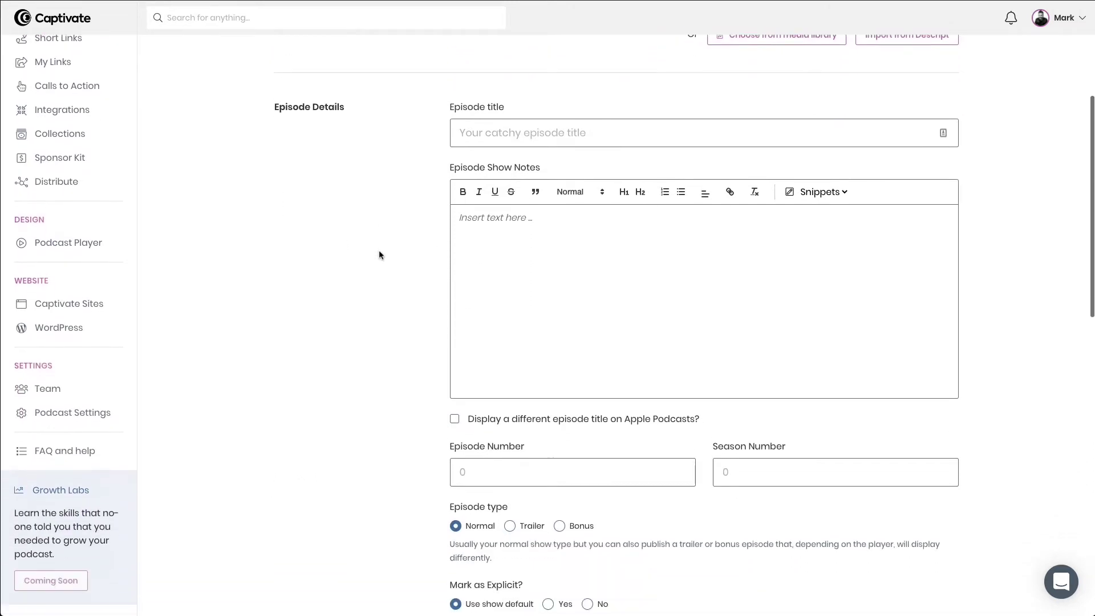
pyautogui.scroll(-4, 379, 252)
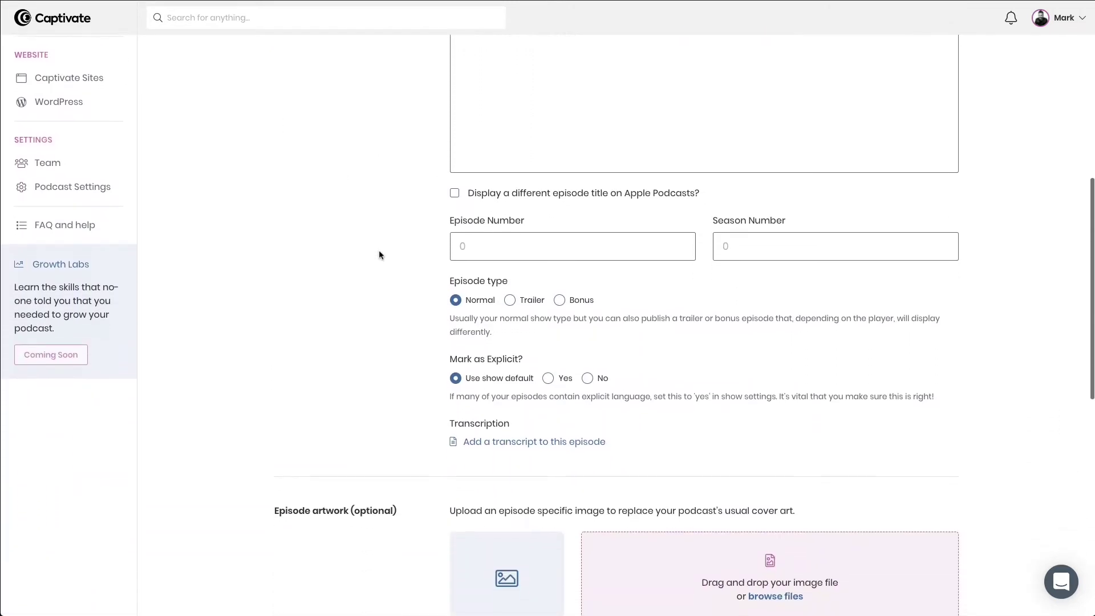
pyautogui.scroll(-1, 379, 251)
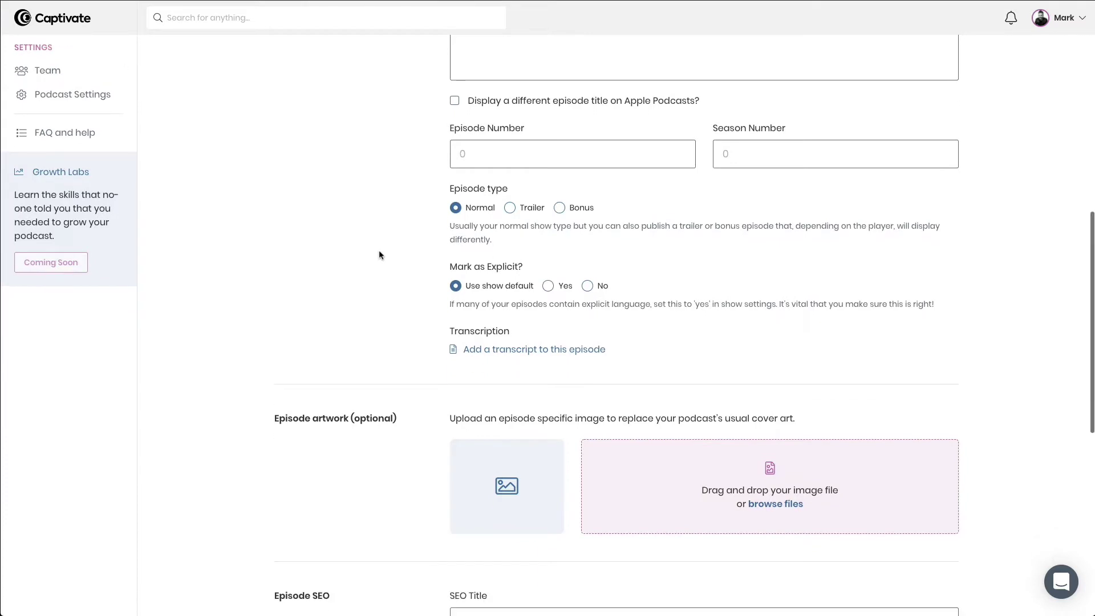
pyautogui.scroll(-5, 379, 254)
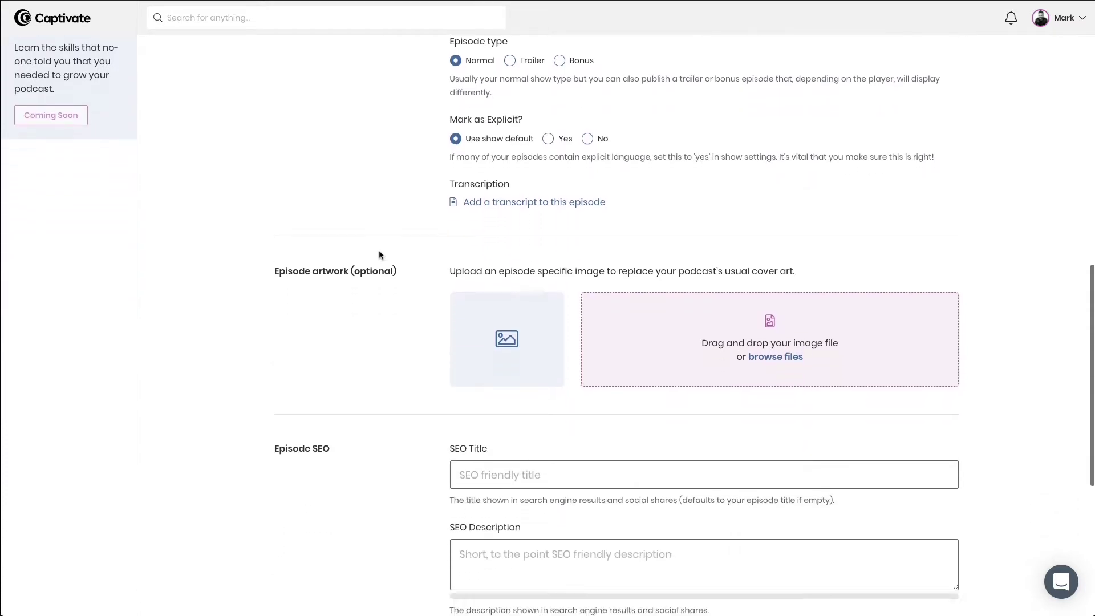
pyautogui.scroll(-3, 379, 255)
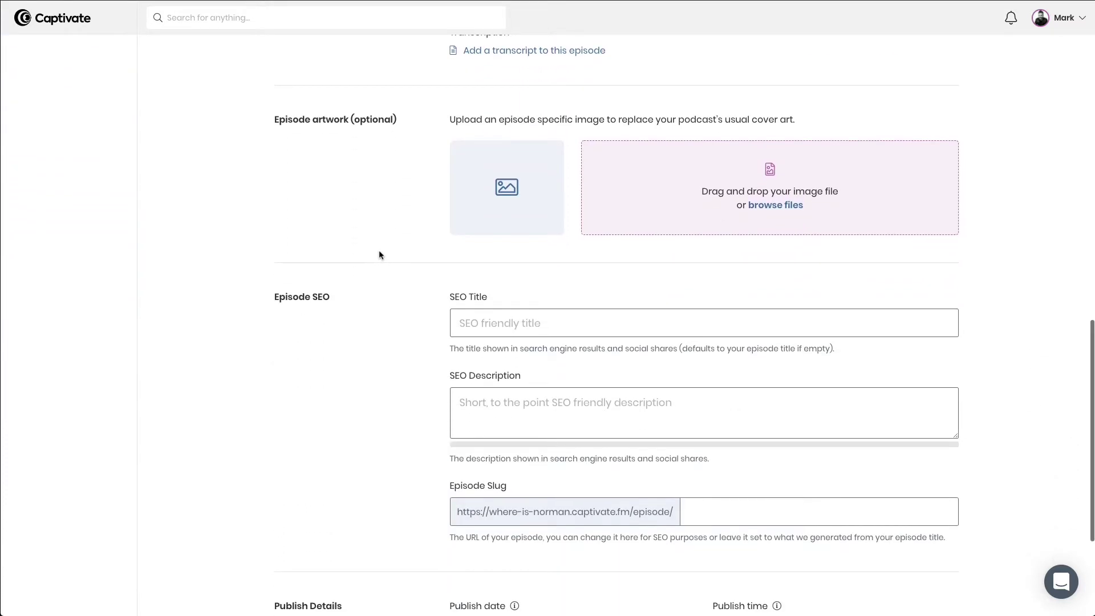
pyautogui.scroll(-1, 379, 254)
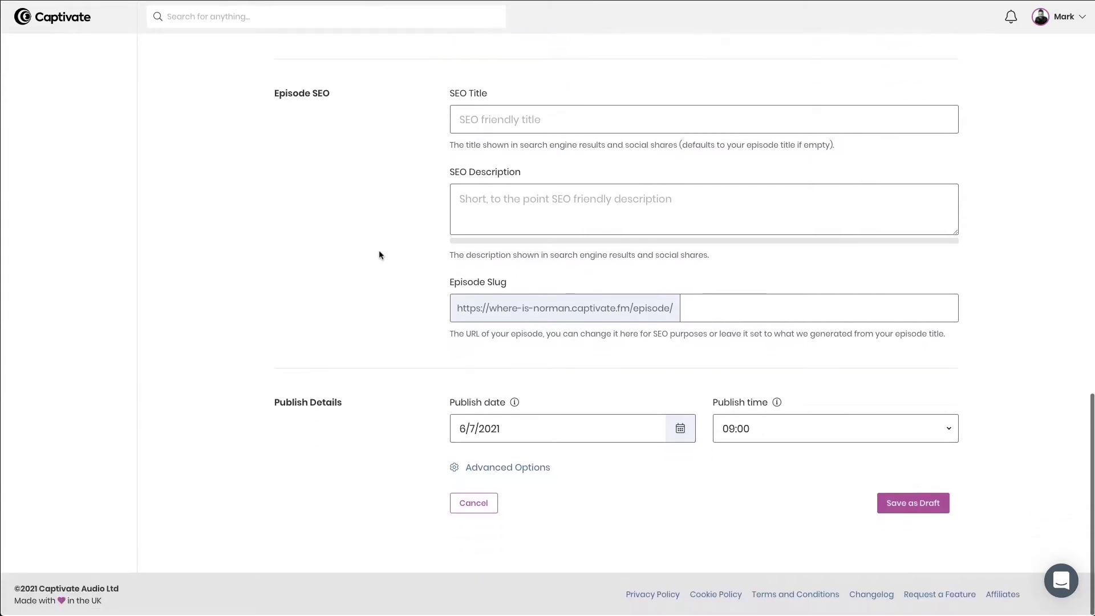
pyautogui.scroll(4, 379, 254)
pyautogui.scroll(15, 378, 254)
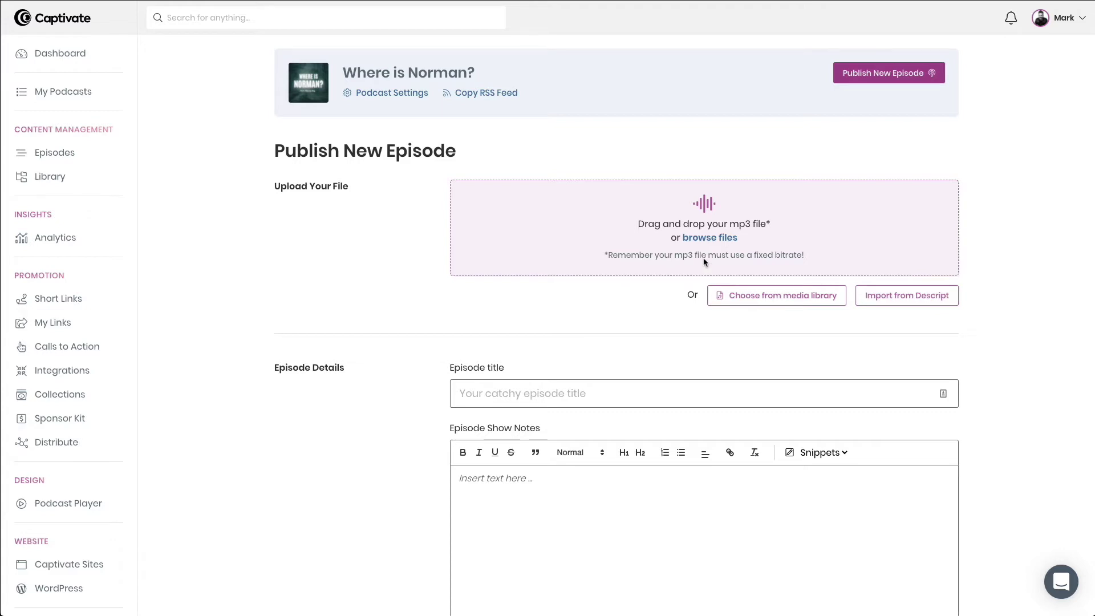
# Attach Demo Audio.mp3 (112kbps, 1 min 17 s) as the episode audio, replacing the first upload
pyautogui.click(777, 238)
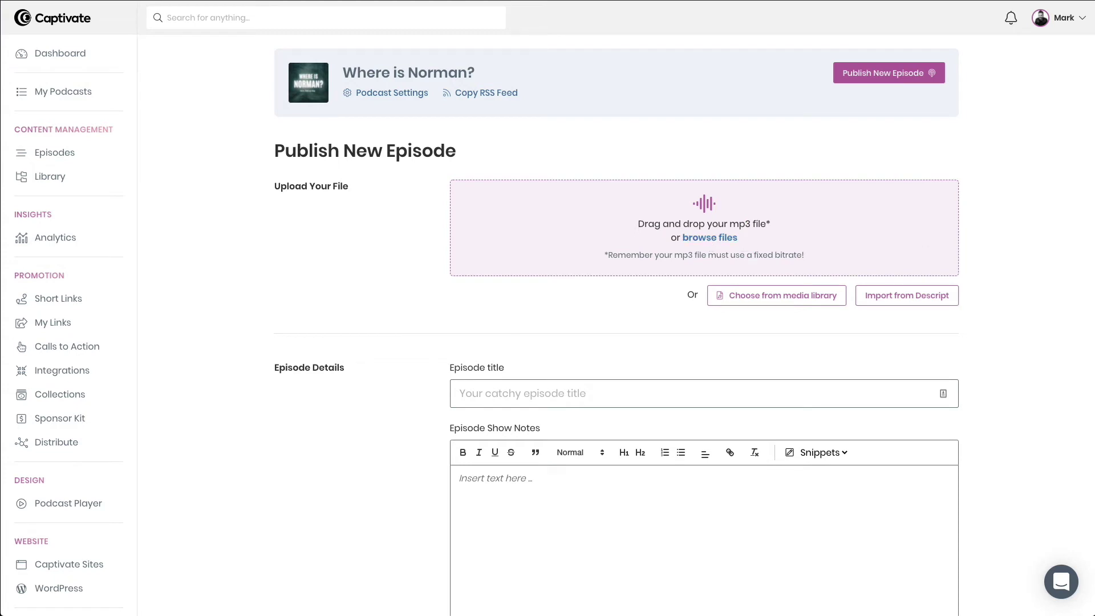
pyautogui.moveTo(1094, 223); pyautogui.dragTo(855, 215)
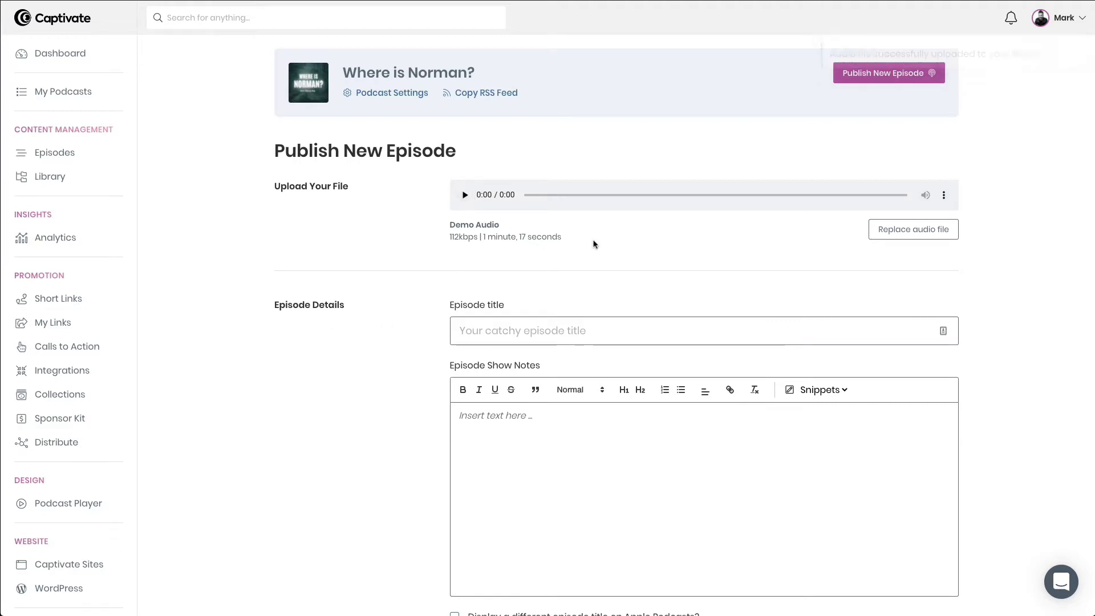
pyautogui.click(891, 239)
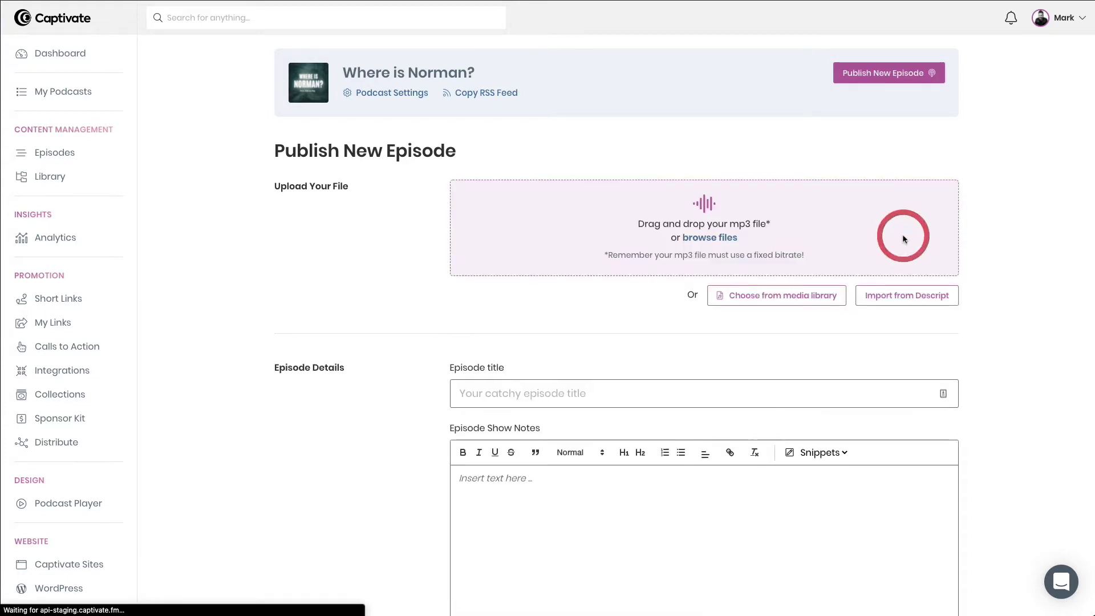
pyautogui.moveTo(1003, 234); pyautogui.dragTo(843, 221)
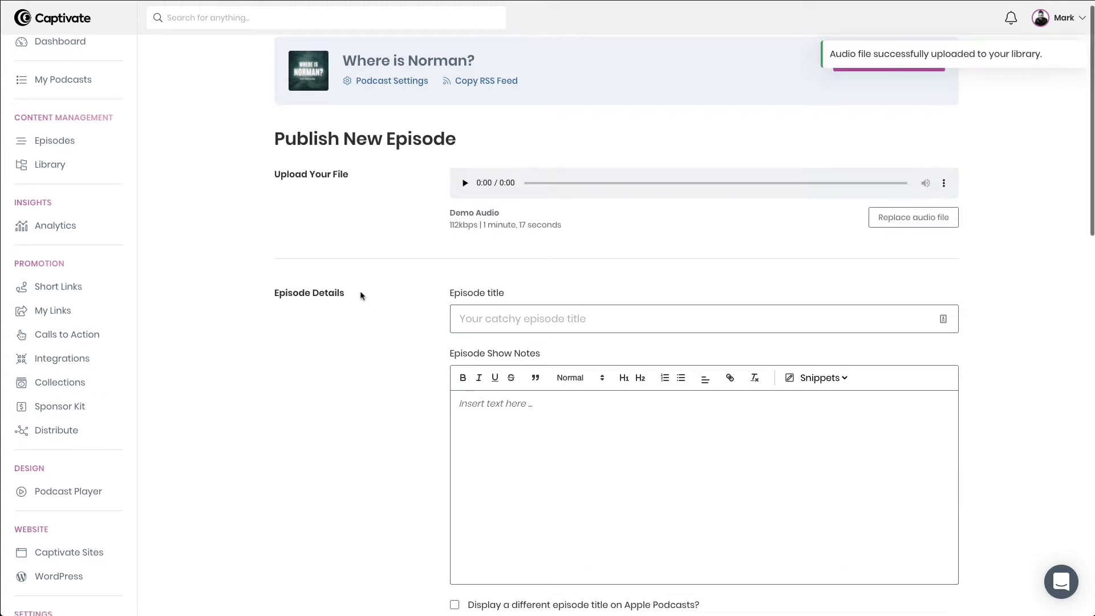
pyautogui.scroll(-2, 361, 290)
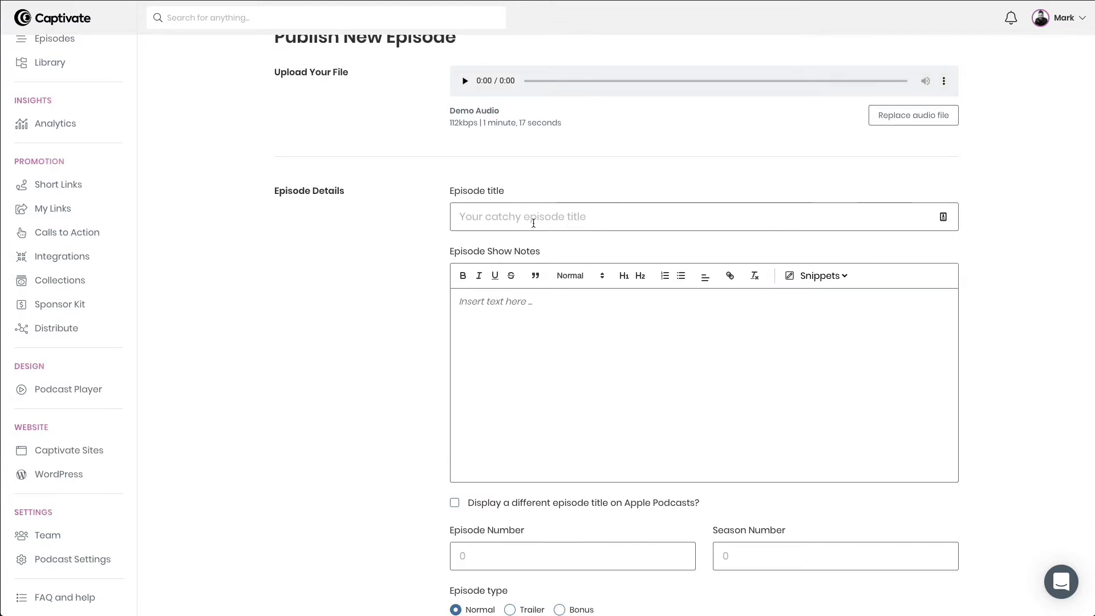
# Title the episode 'In The Bushes!' and paste two paragraphs of lorem ipsum show notes
pyautogui.click(533, 223)
pyautogui.write('In The B')
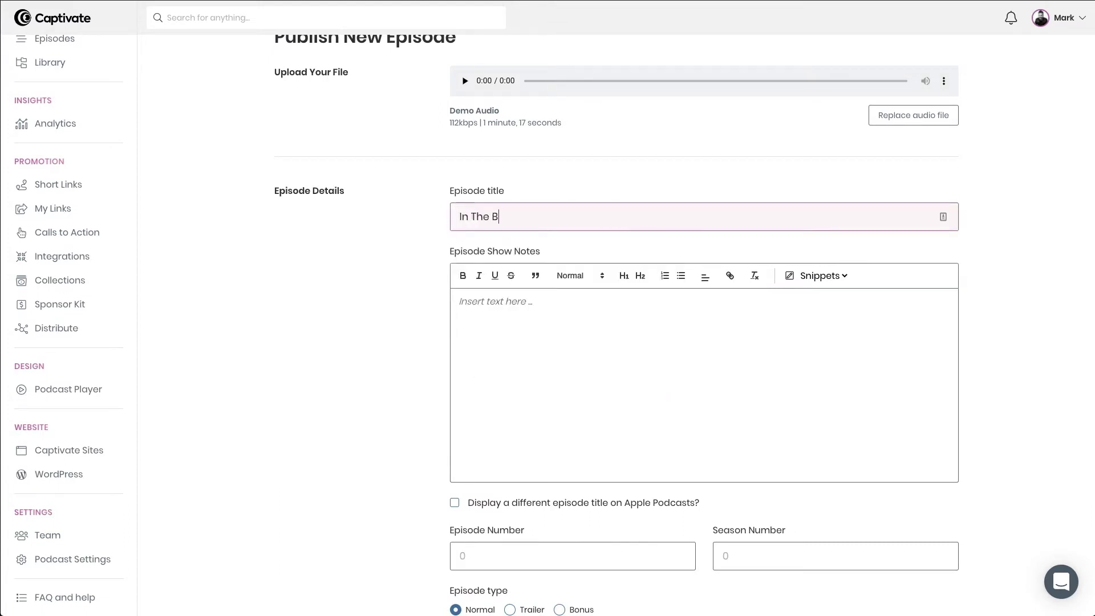
pyautogui.write('ushes!')
pyautogui.click(528, 318)
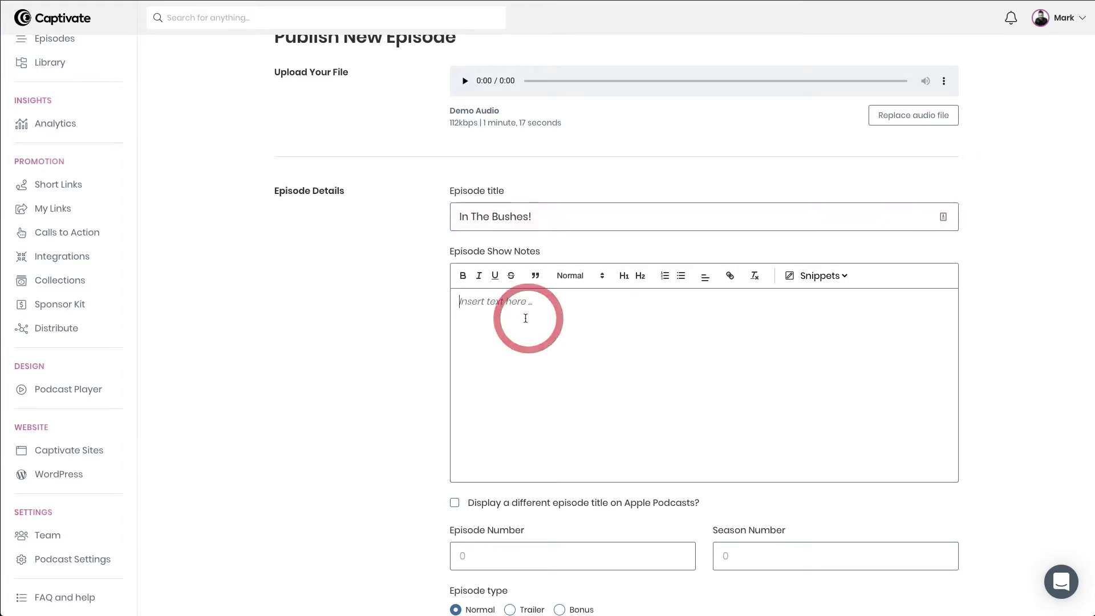
pyautogui.write('Pellentesque habitant morbi tristique senectus et netus et malesuada fames ac turpis egestas. Pellentesque ac arcu ligula. Integer laoreet tristique egestas. Integer ac dolor lacus. Aenean maximus maximus lorem quis consequat. Aenean viverra vulputate tellus, non blandit eros accumsan eget. Mauris porta mi vitae efficitur consectetur. Nulla ut augue metus. Phasellus eget nulla ac neque volutpat tempor lacinia vel sem. Cras egestas ex eget lectus blandit, eget efficitur lorem vulputate. Sed eu lacinia nisi. Integer a ipsum erat. Vestibulum metus urna, sollicitudin eu velit vitae, viverra ullamcorper nibh. Curabitur accumsan magna mi, sed molestie erat maximus sit amet. Praesent mi ex, consectetur tempus imperdiet non, sagittis vel libero. Vivamus gravida orci arcu, eu malesuada urna facilisis quis. Nullam commodo convallis quam, et fringilla lectus hendrerit vitae. Ut hendrerit lobortis magna at mattis. Vestibulum ante ipsum primis in faucibus orci luctus et ultrices posuere cubilia curae; Etiam consequat sapien non nulla elementum, eu scelerisque justo pulvinar. Curabitur ut elementum est. Suspendisse scelerisque magna et sapien euismod, quis sagittis diam porttitor. Sed pharetra commodo finibus.')
pyautogui.scroll(-4, 378, 286)
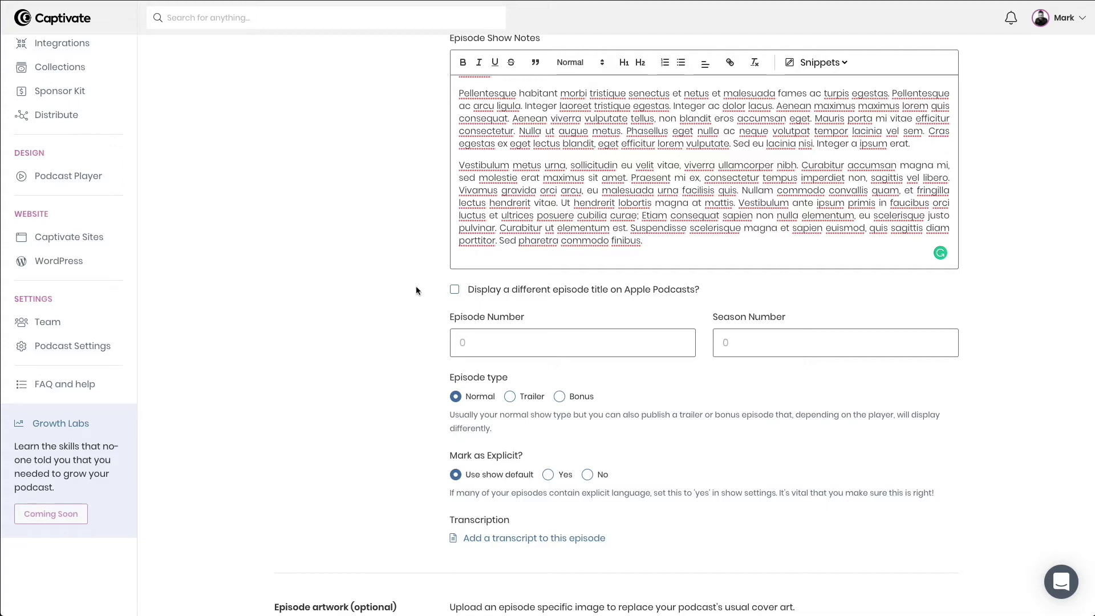
pyautogui.scroll(-1, 416, 288)
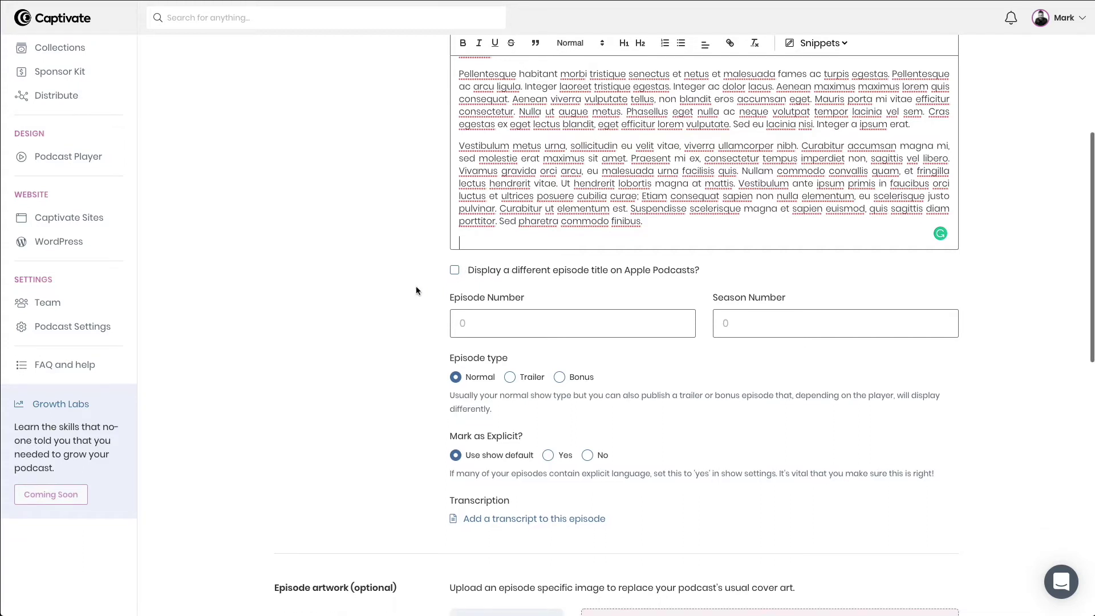
# Enter 1 as the episode number and leave Season Number blank
pyautogui.click(536, 323)
pyautogui.write('1')
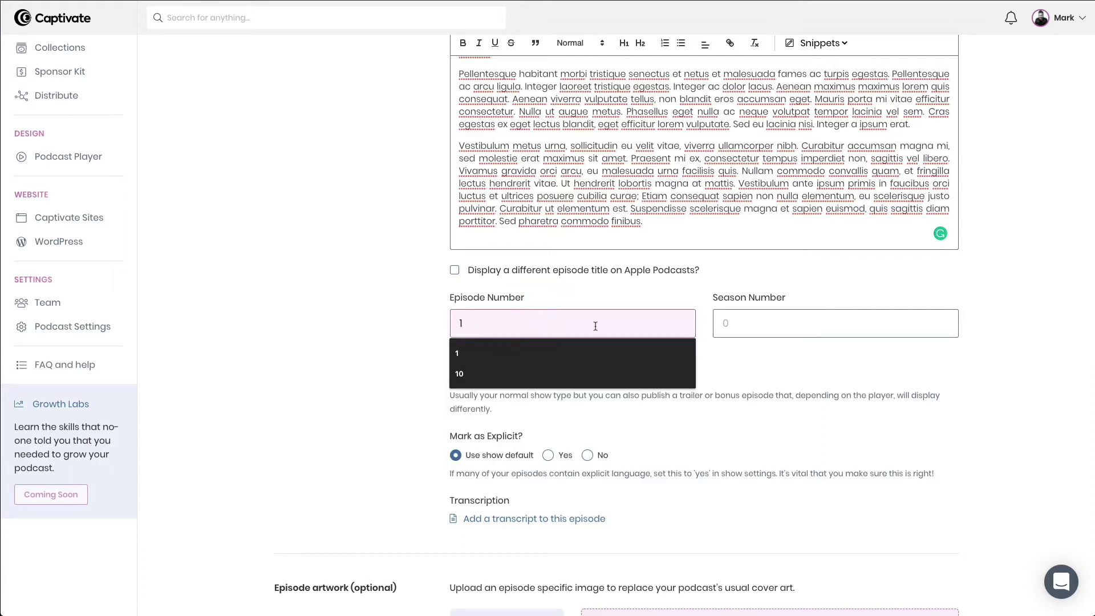
pyautogui.click(741, 323)
pyautogui.click(680, 353)
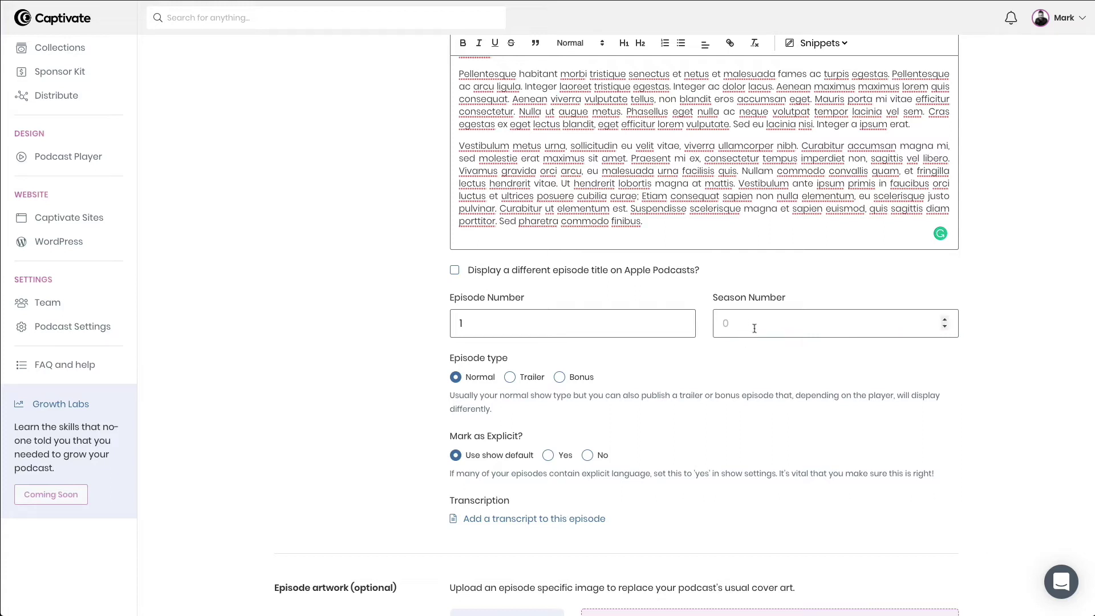
pyautogui.scroll(-1, 629, 355)
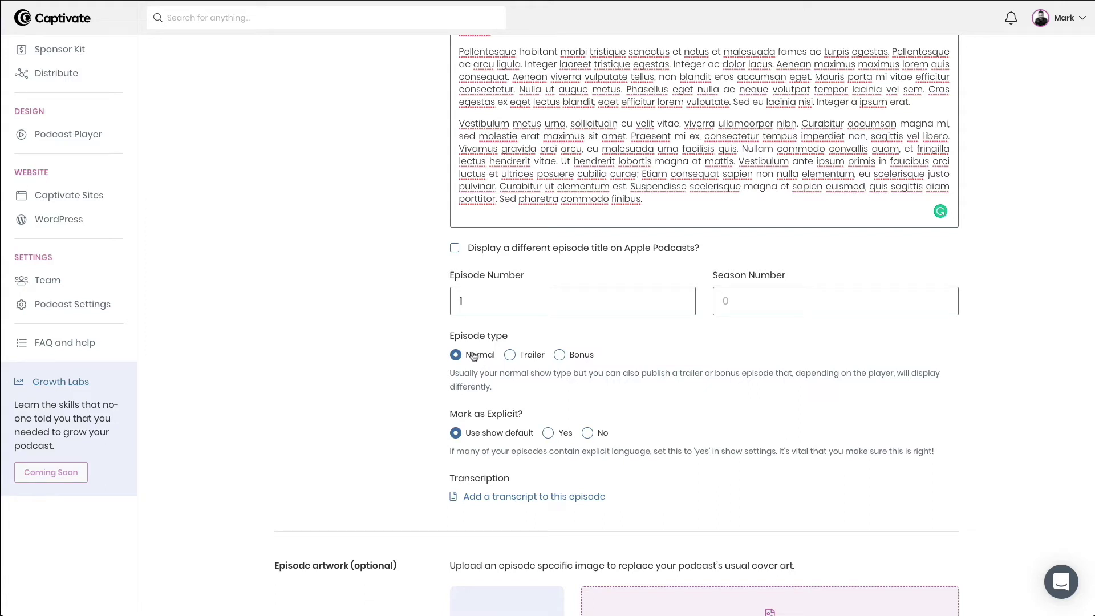
# Leave the episode type at Normal after trying Trailer and Bonus
pyautogui.click(521, 359)
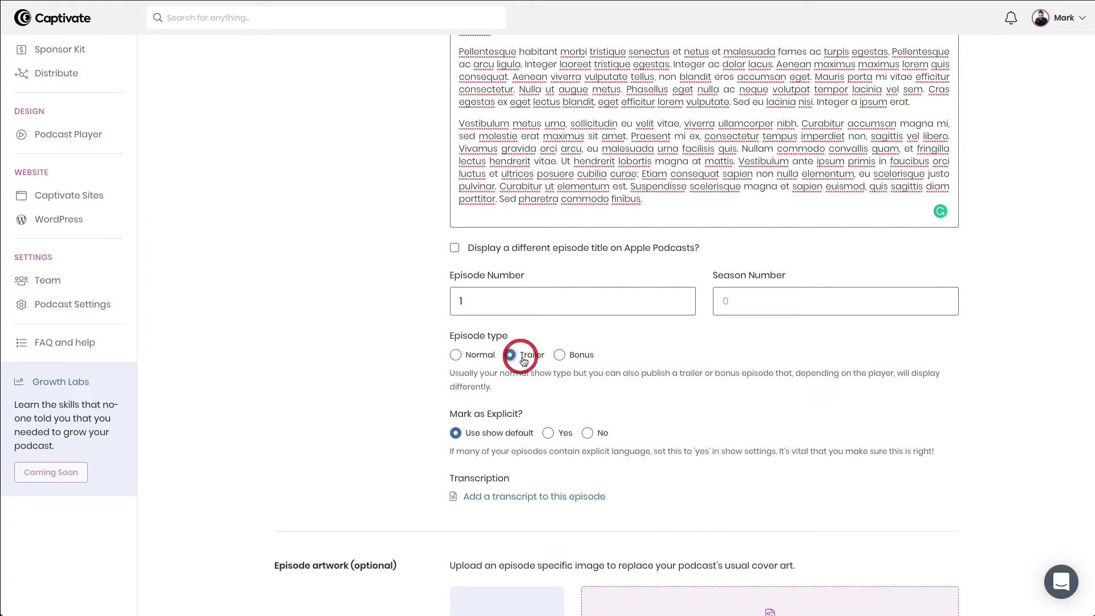
pyautogui.click(559, 354)
pyautogui.click(509, 354)
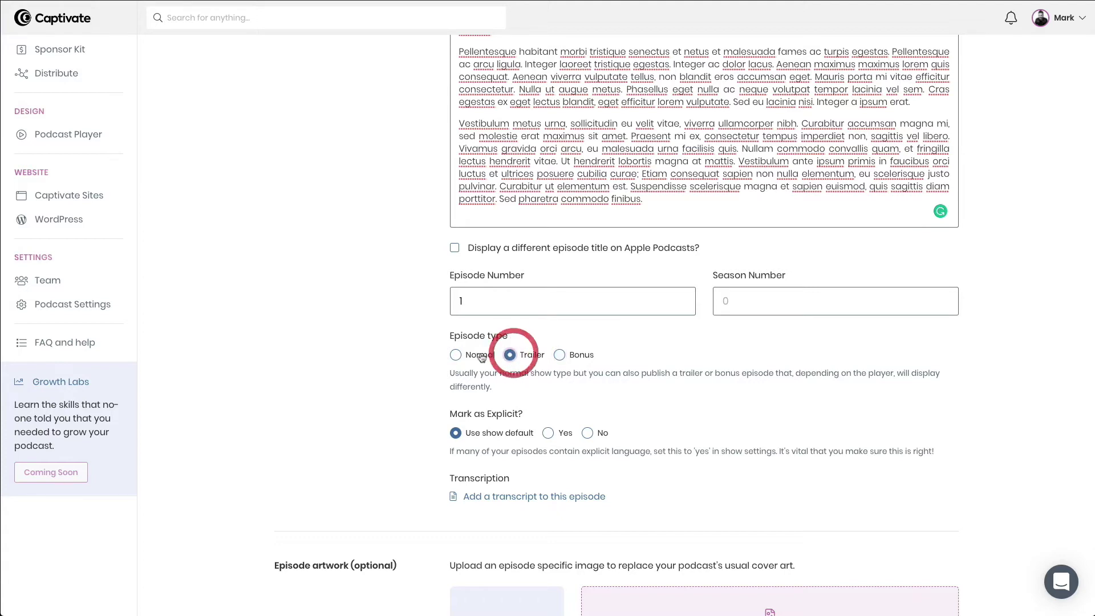
pyautogui.click(456, 355)
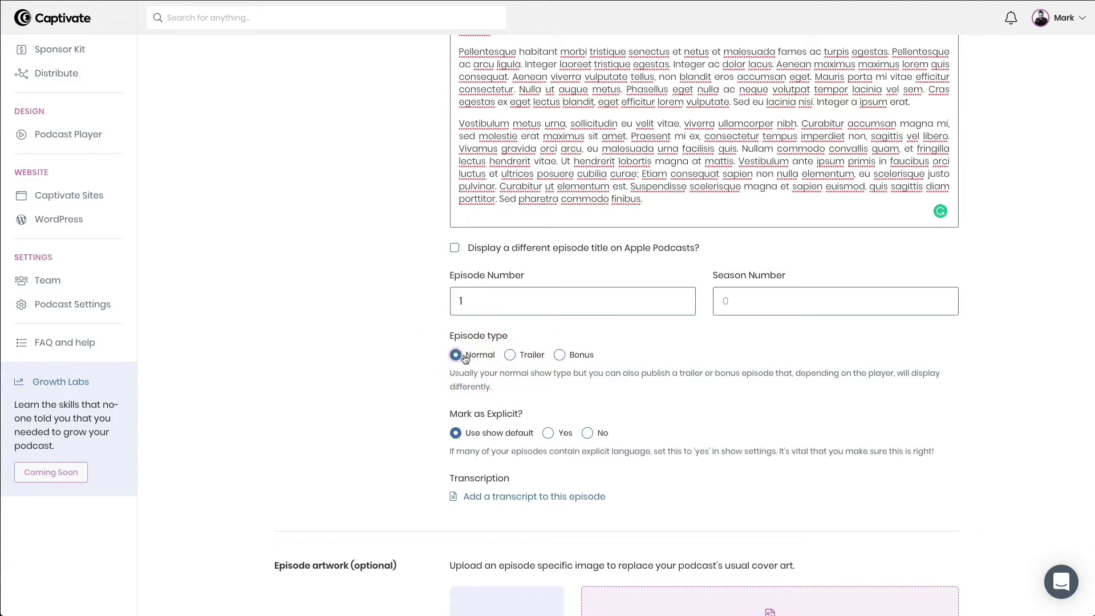
pyautogui.click(508, 354)
pyautogui.click(559, 354)
pyautogui.click(473, 355)
# Mark the episode as explicit by choosing Yes
pyautogui.scroll(-1, 416, 359)
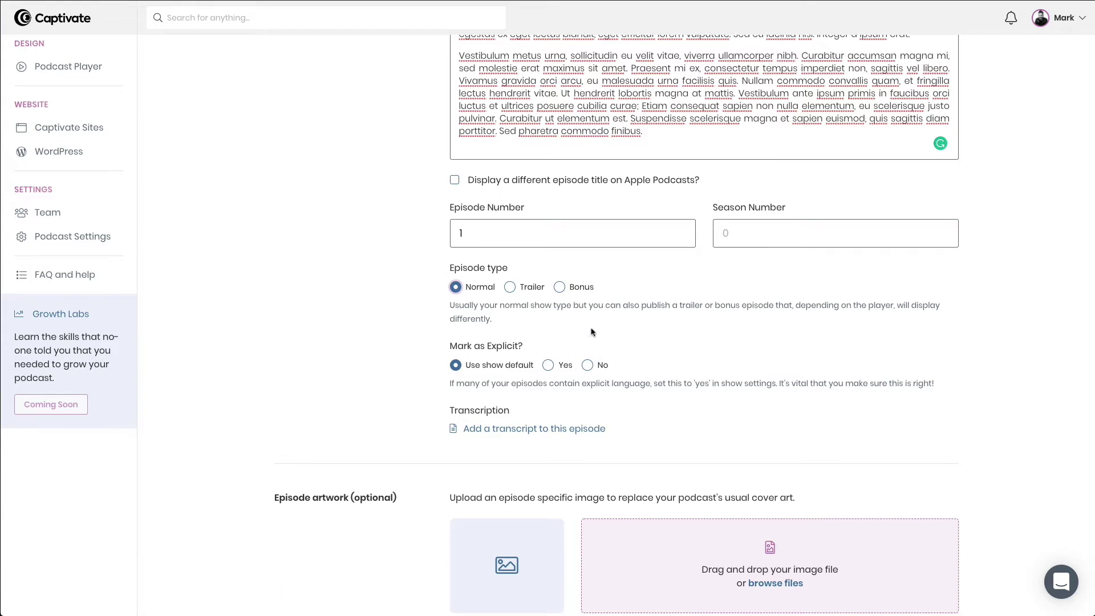
pyautogui.click(547, 365)
pyautogui.scroll(-1, 496, 373)
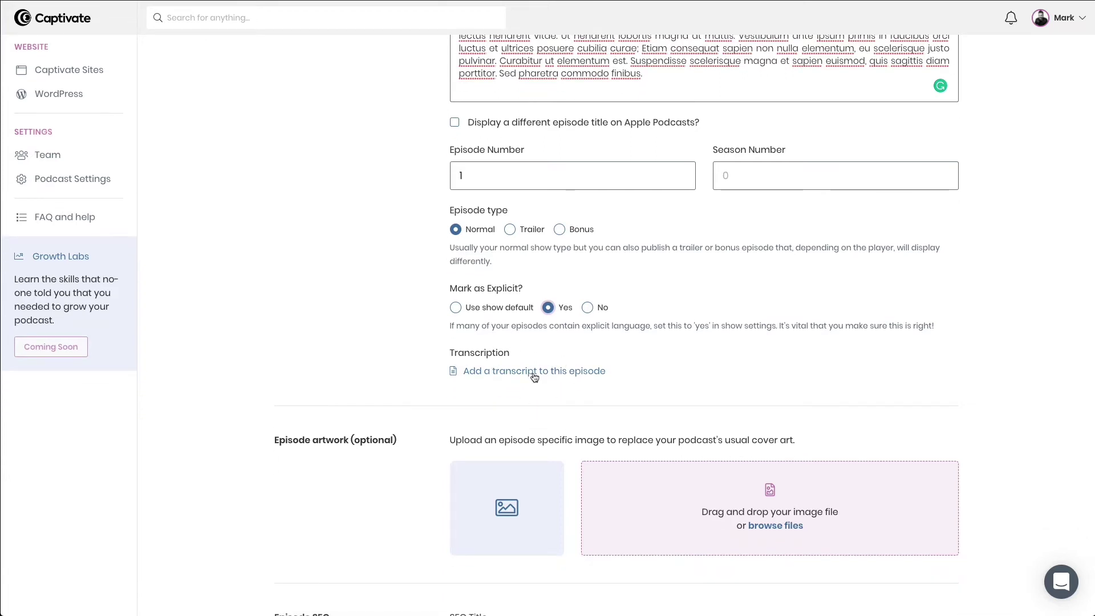
pyautogui.click(534, 372)
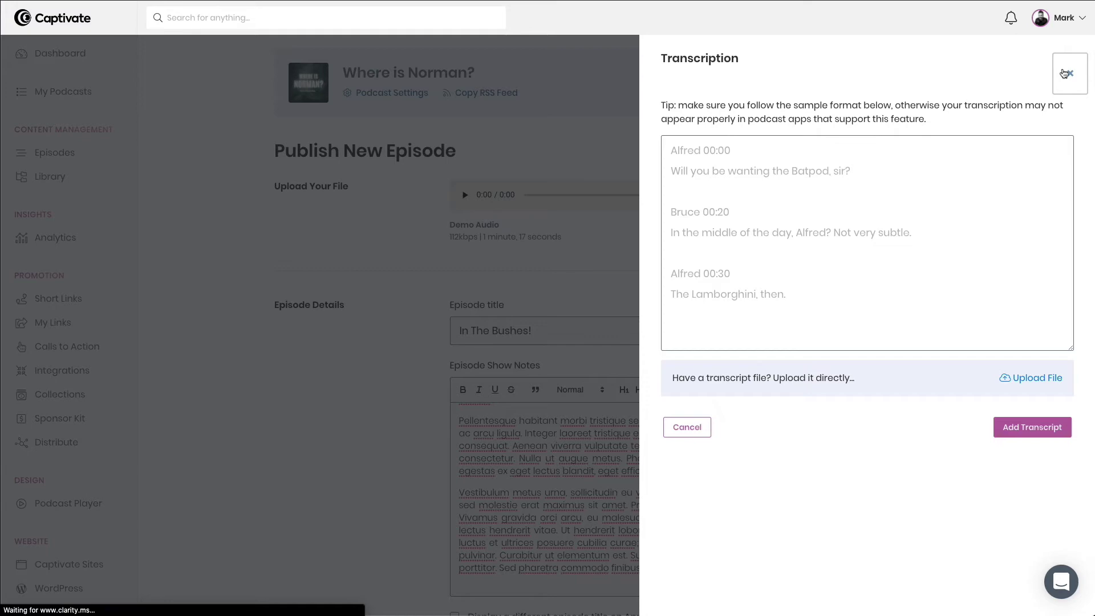
pyautogui.click(1064, 73)
pyautogui.click(649, 346)
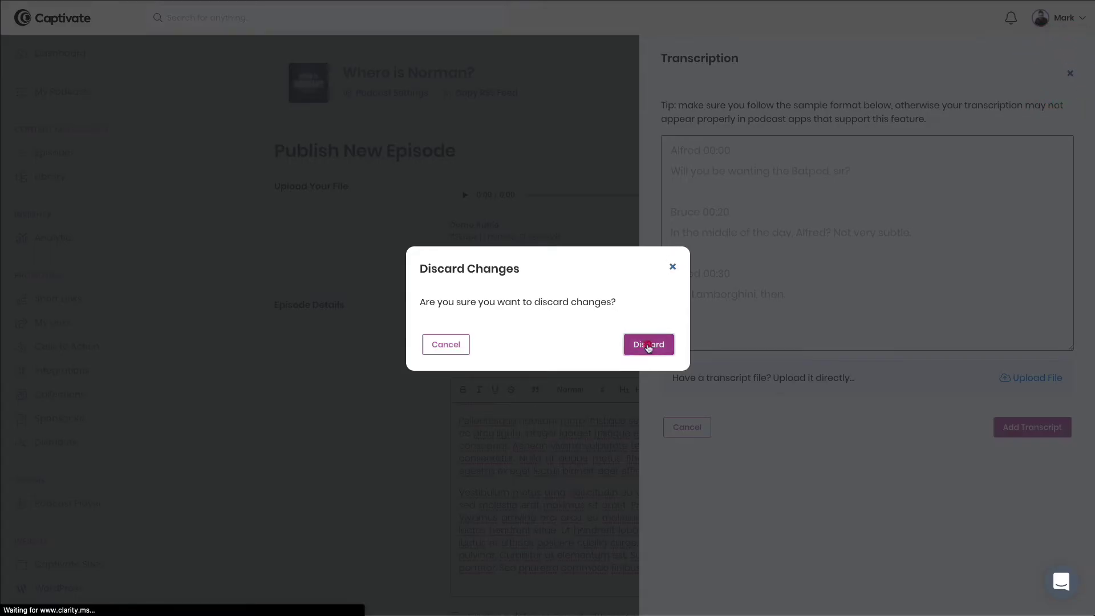
pyautogui.scroll(-15, 643, 342)
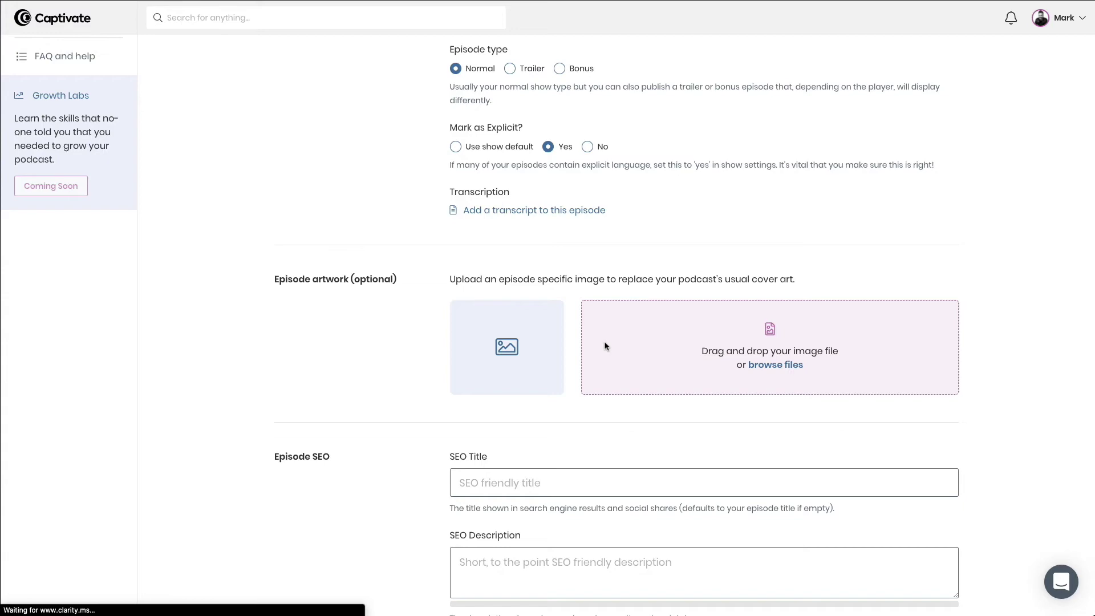
# Upload Episode Art.jpg as the episode artwork, showing the In The Bushes! cover
pyautogui.scroll(10, 605, 346)
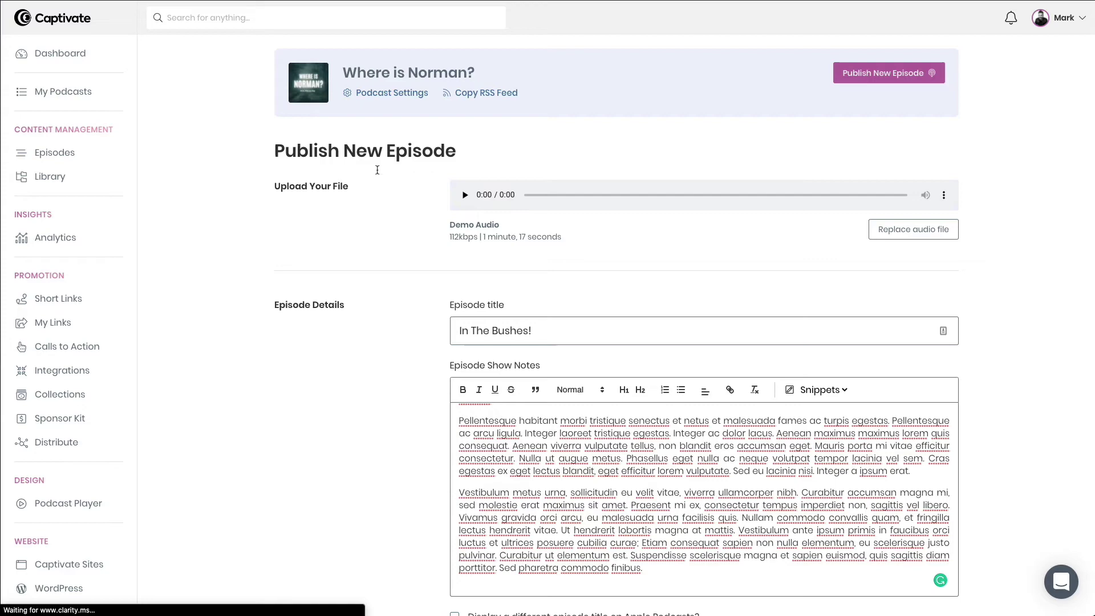
pyautogui.scroll(-2, 418, 239)
pyautogui.scroll(-8, 418, 239)
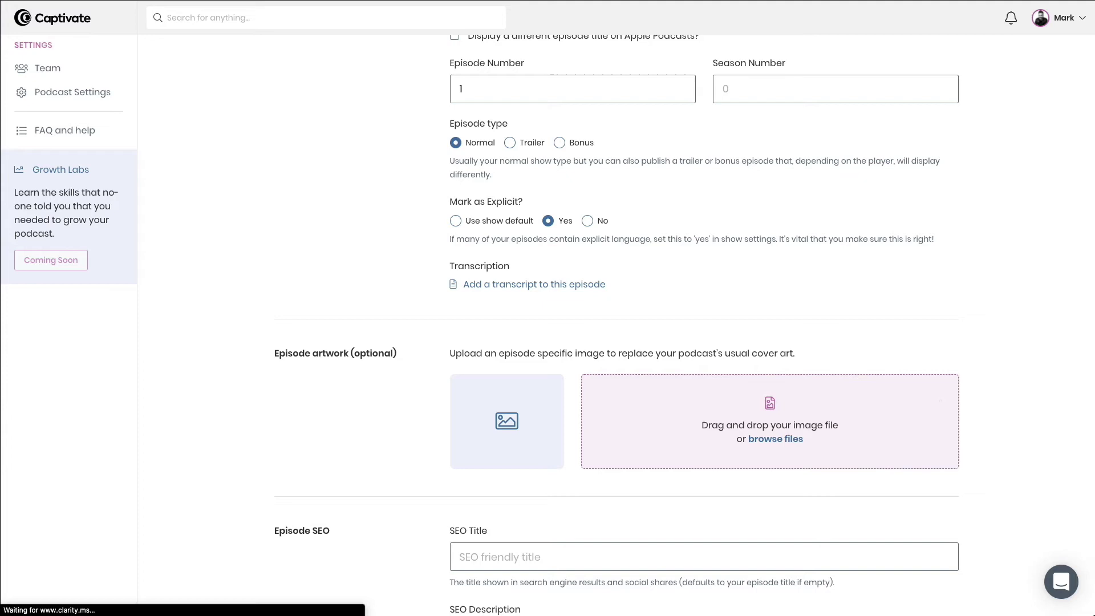
pyautogui.scroll(-1, 547, 325)
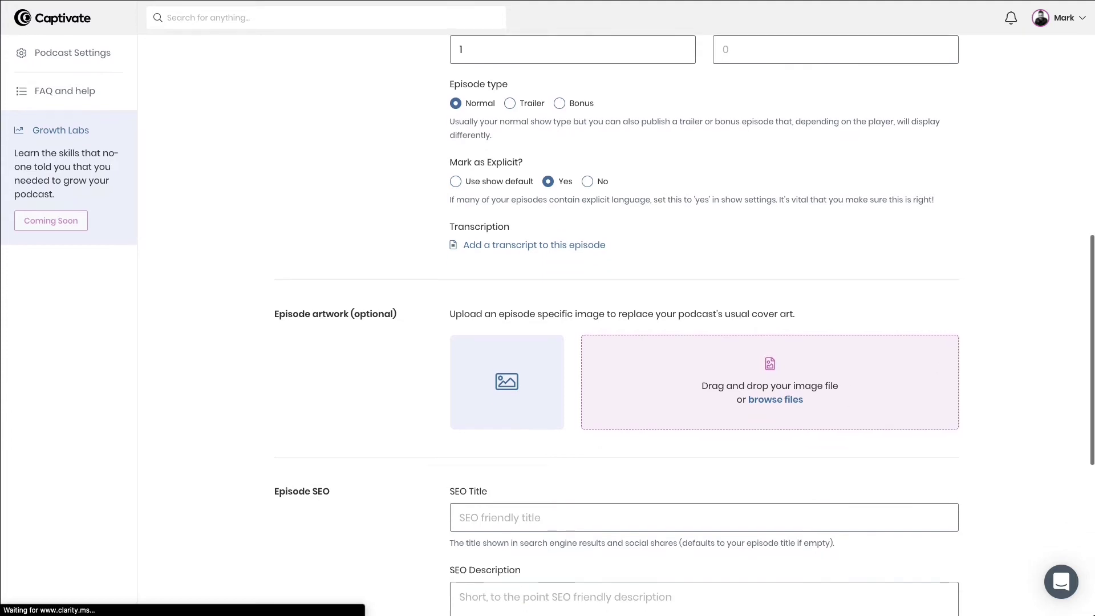
pyautogui.moveTo(1094, 267); pyautogui.dragTo(862, 364)
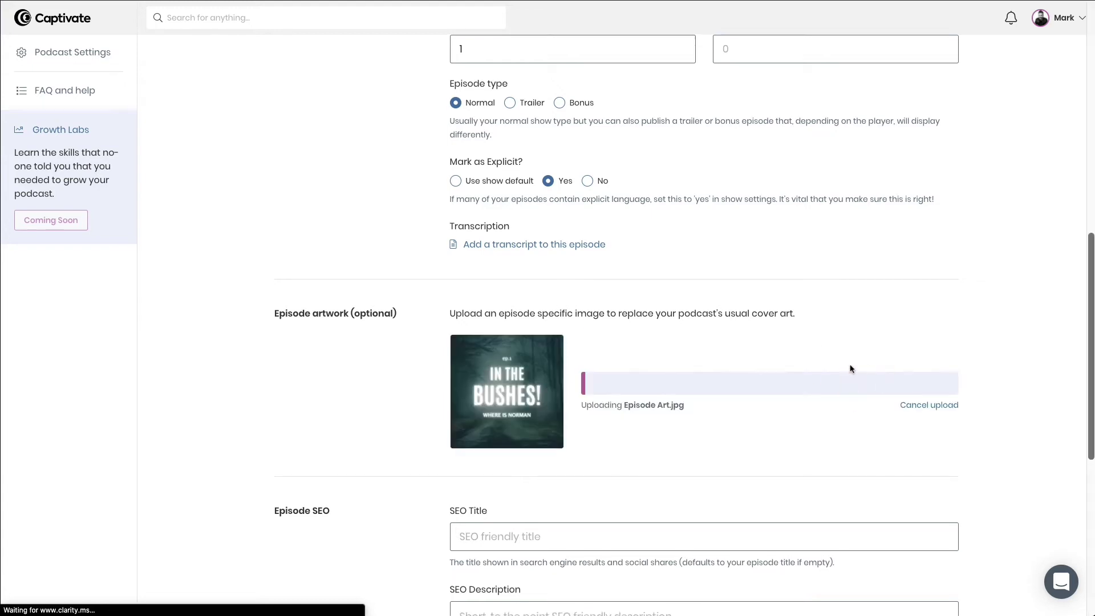
pyautogui.scroll(-1, 299, 400)
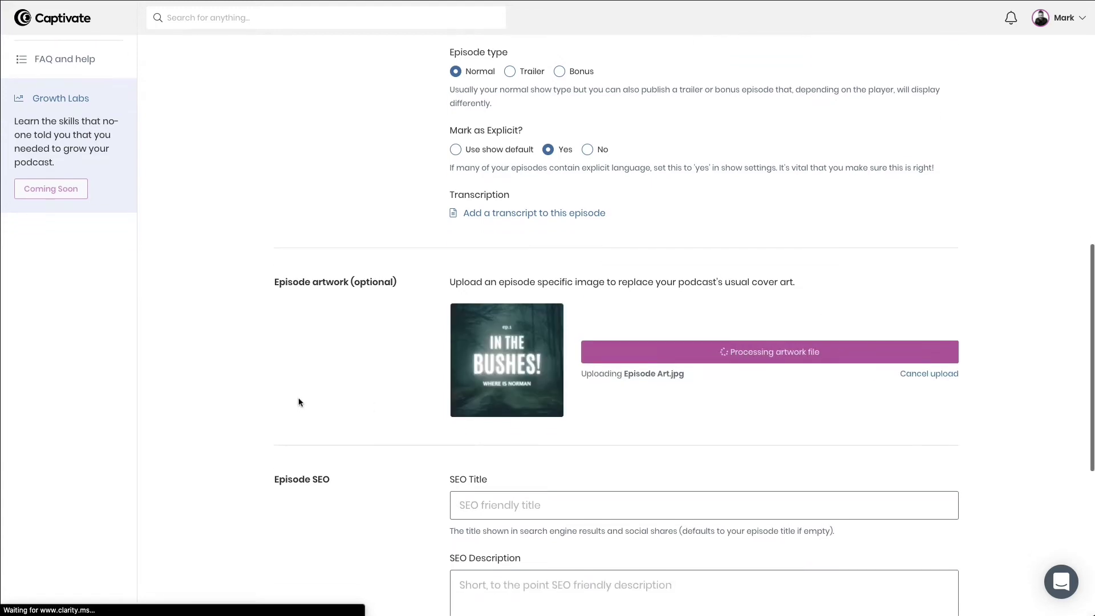
pyautogui.scroll(-3, 298, 402)
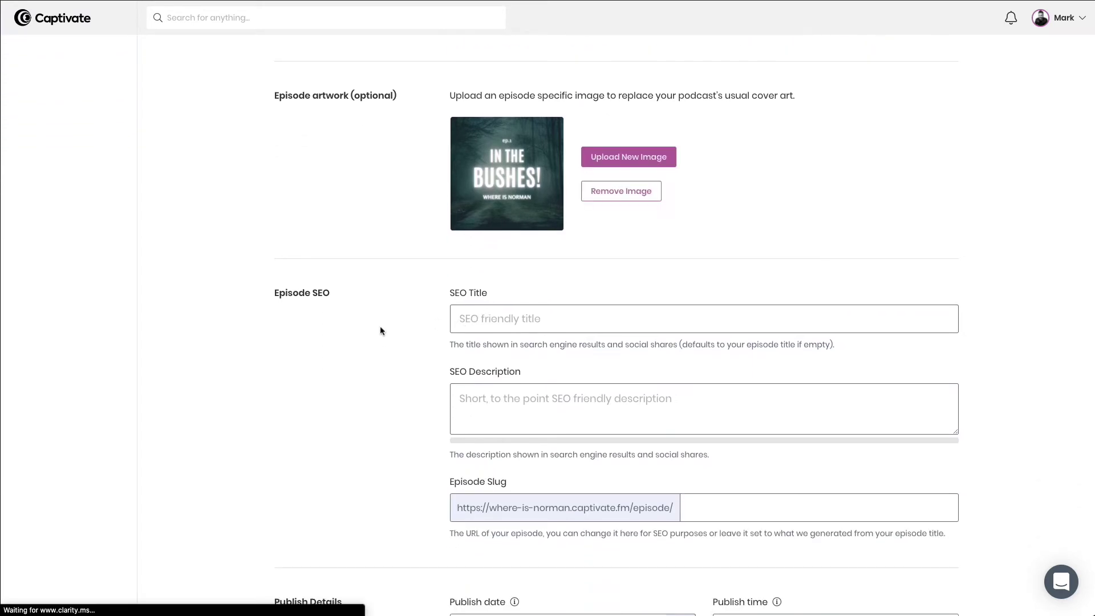
# Fill the SEO Title with the episode title 'In The Bushes!' plus its descriptive subtitle
pyautogui.scroll(-1, 482, 309)
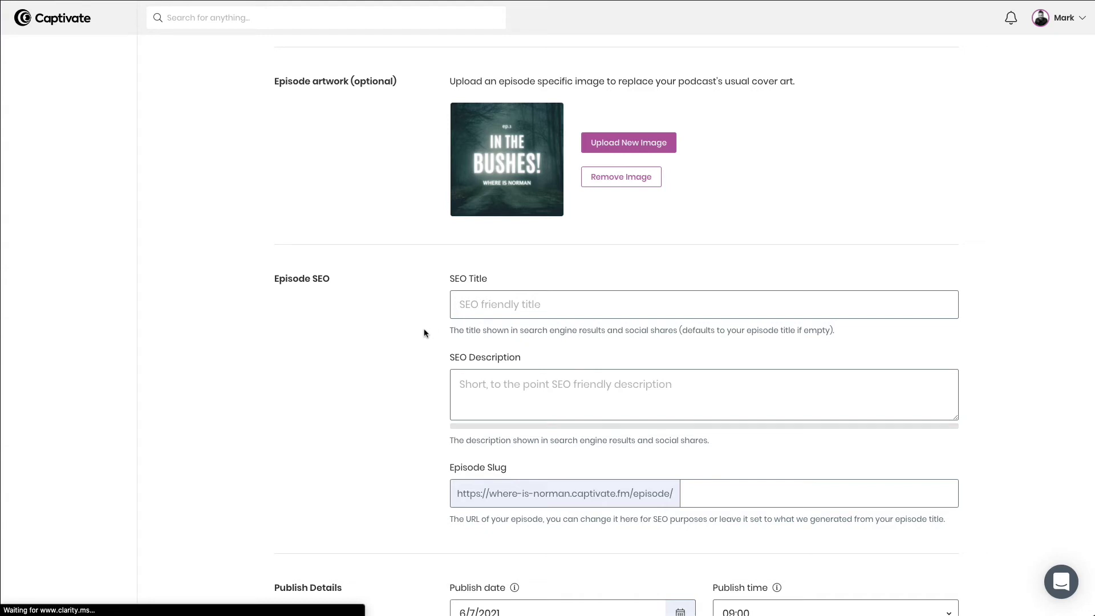
pyautogui.scroll(-1, 422, 333)
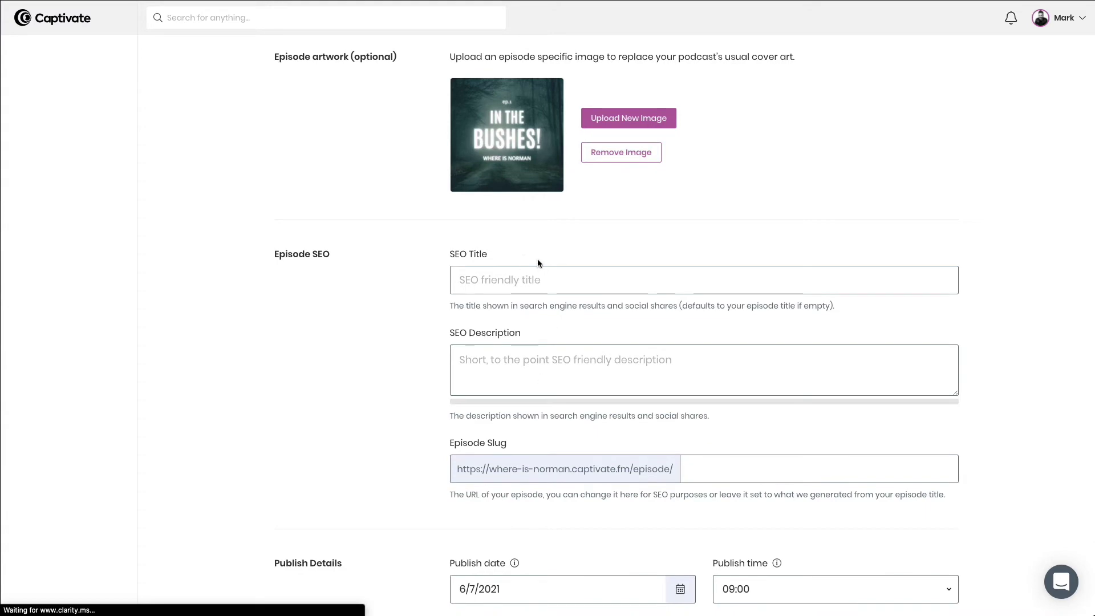
pyautogui.moveTo(488, 255); pyautogui.dragTo(435, 255)
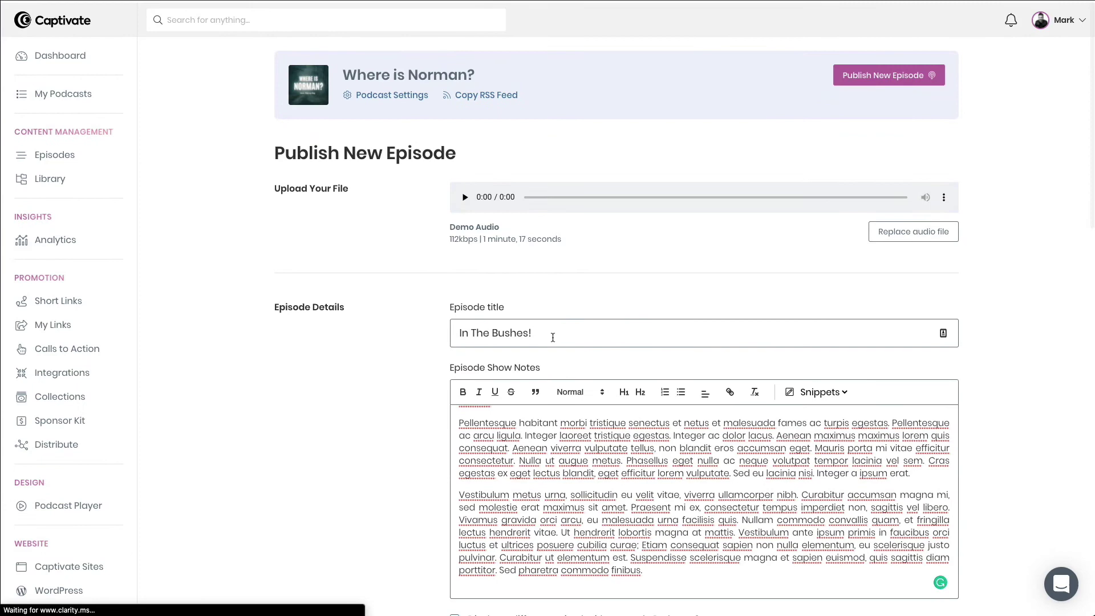
pyautogui.click(553, 332)
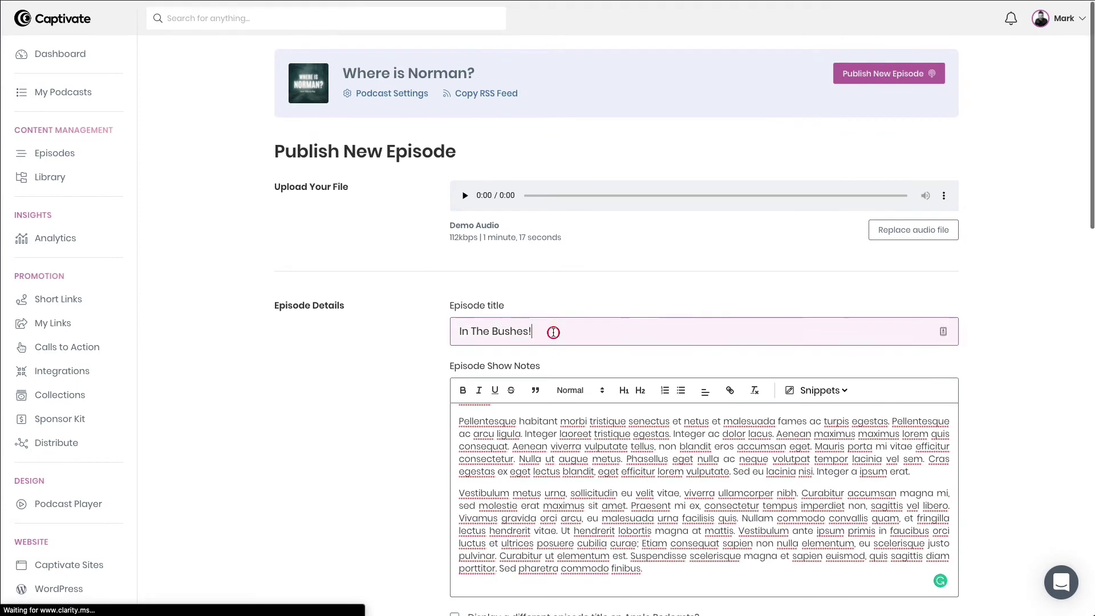
pyautogui.click(366, 337)
pyautogui.scroll(-8, 377, 339)
pyautogui.scroll(-5, 392, 345)
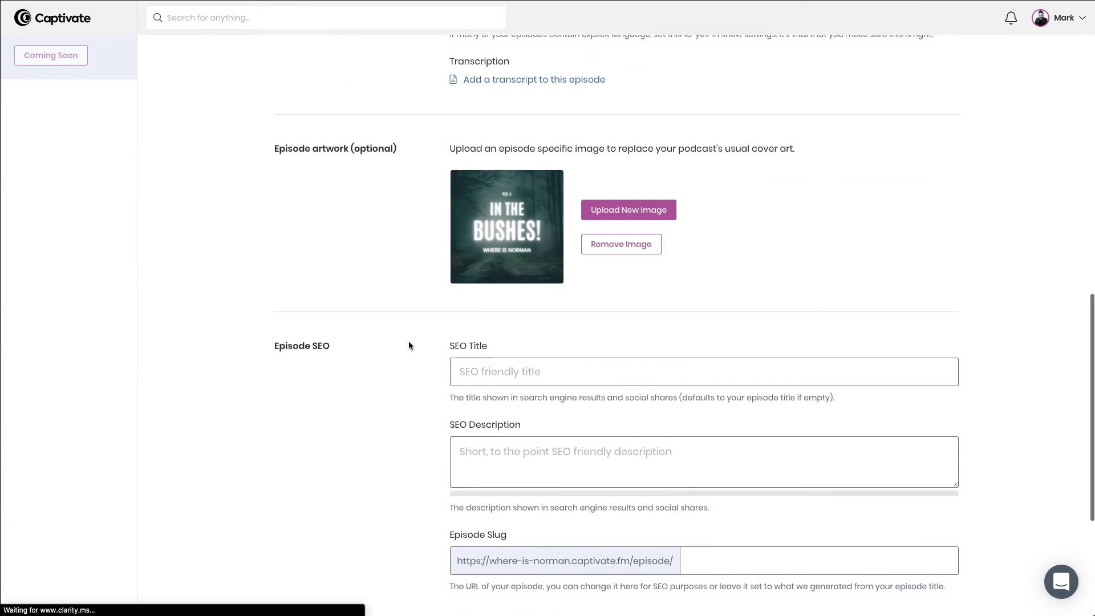
pyautogui.click(546, 371)
pyautogui.write('In The Bushes!')
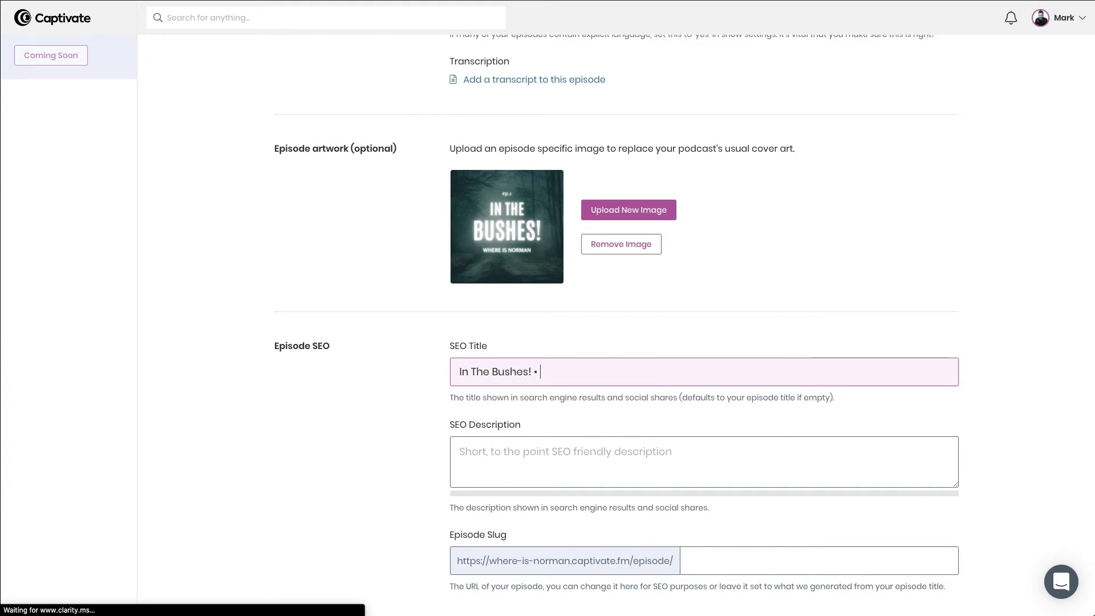
pyautogui.write('How to Find Your Dog When it Runs Away')
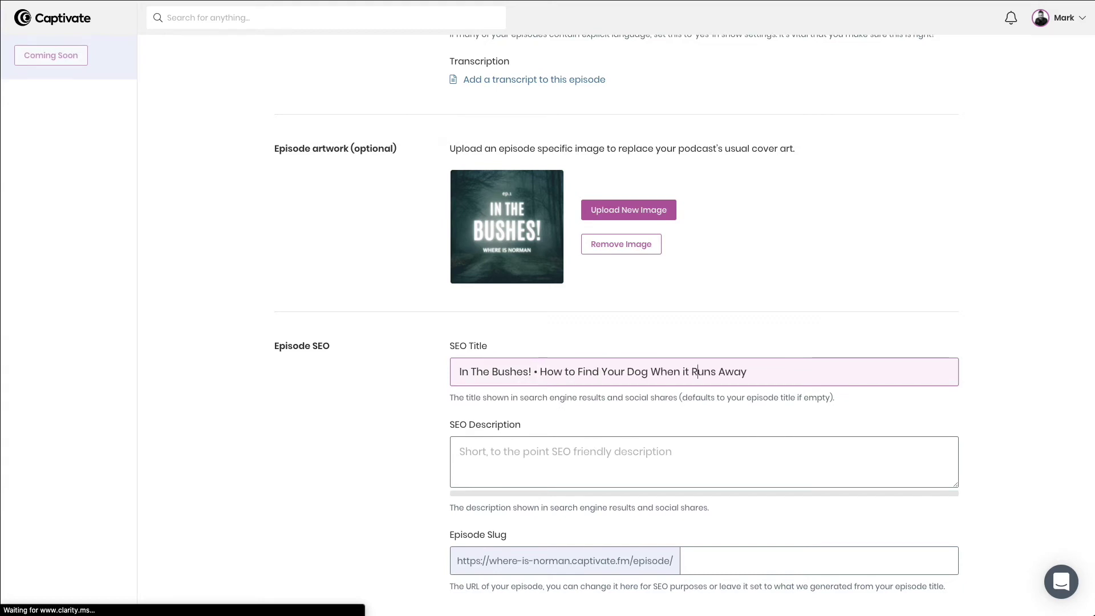
pyautogui.click(244, 381)
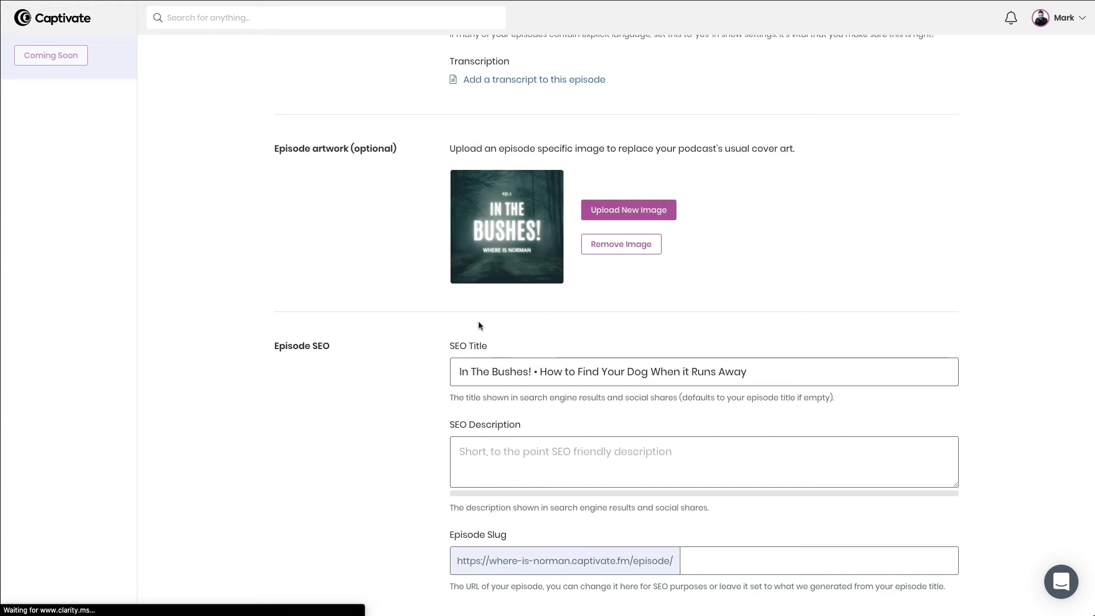
# Set the Episode Slug to '1'
pyautogui.scroll(-1, 419, 387)
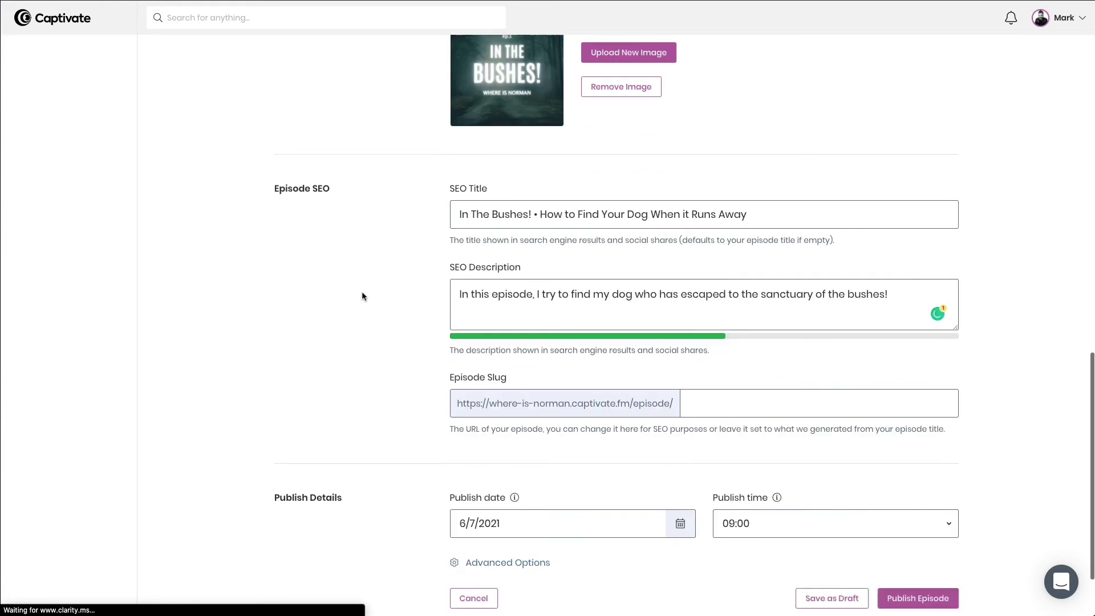
pyautogui.scroll(-3, 361, 291)
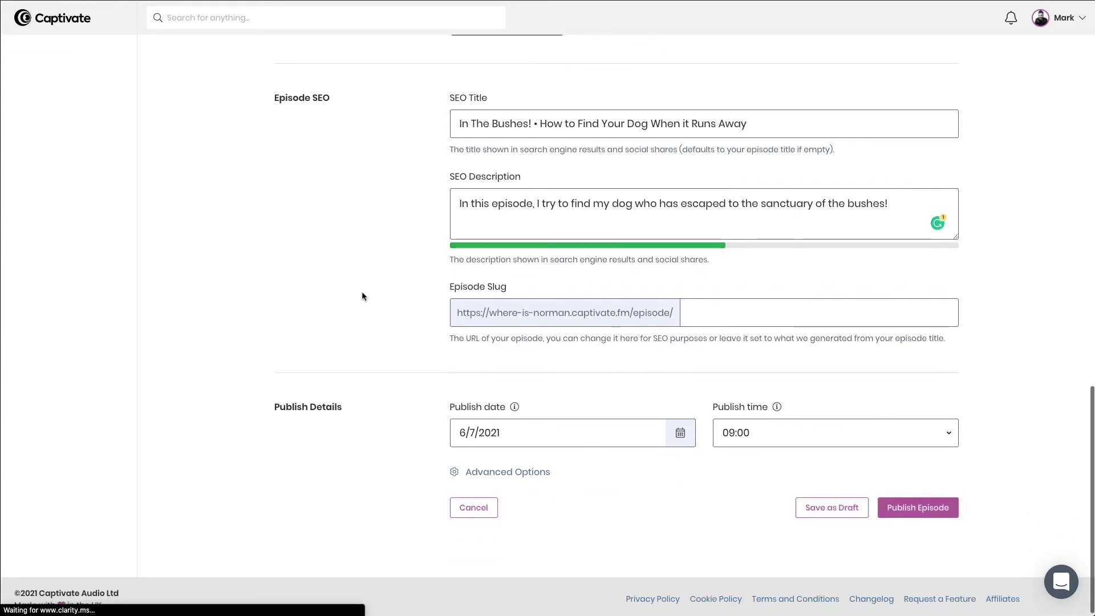
pyautogui.click(694, 313)
pyautogui.write('1')
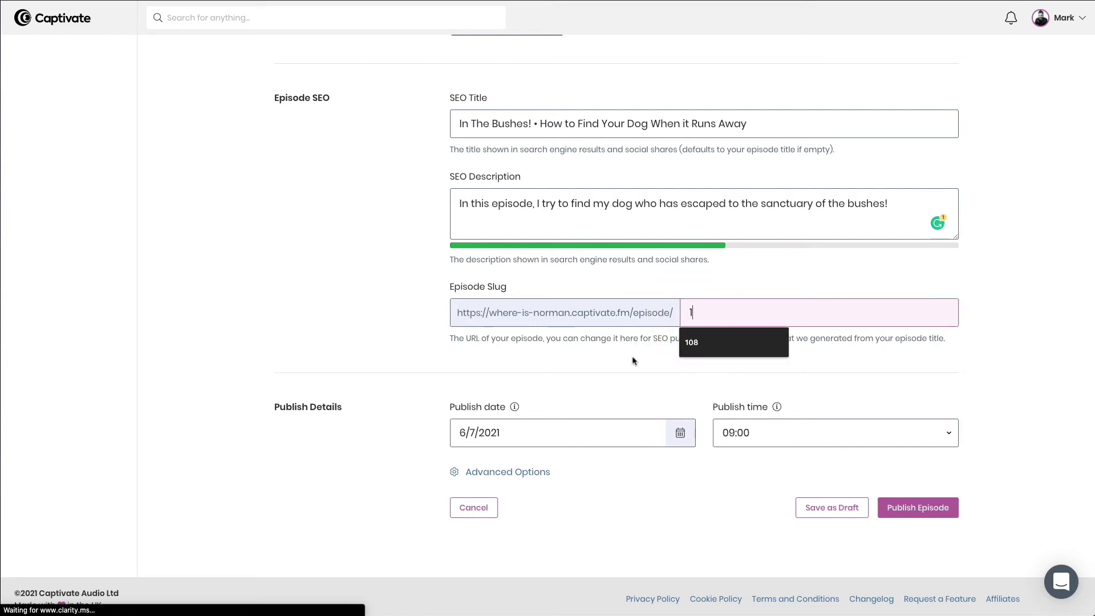
pyautogui.click(630, 373)
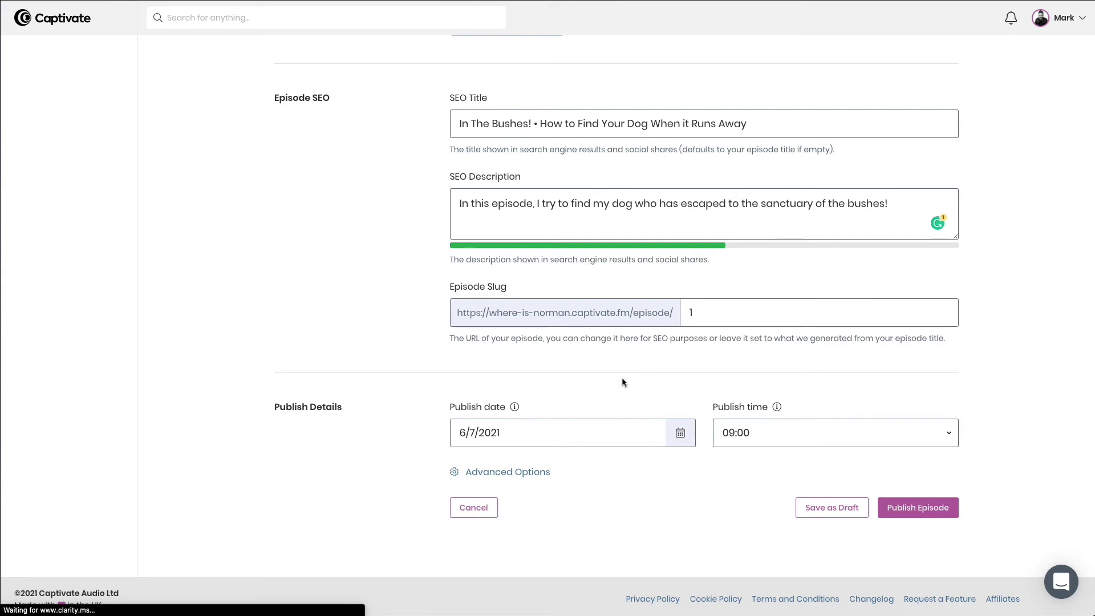
pyautogui.scroll(-1, 571, 371)
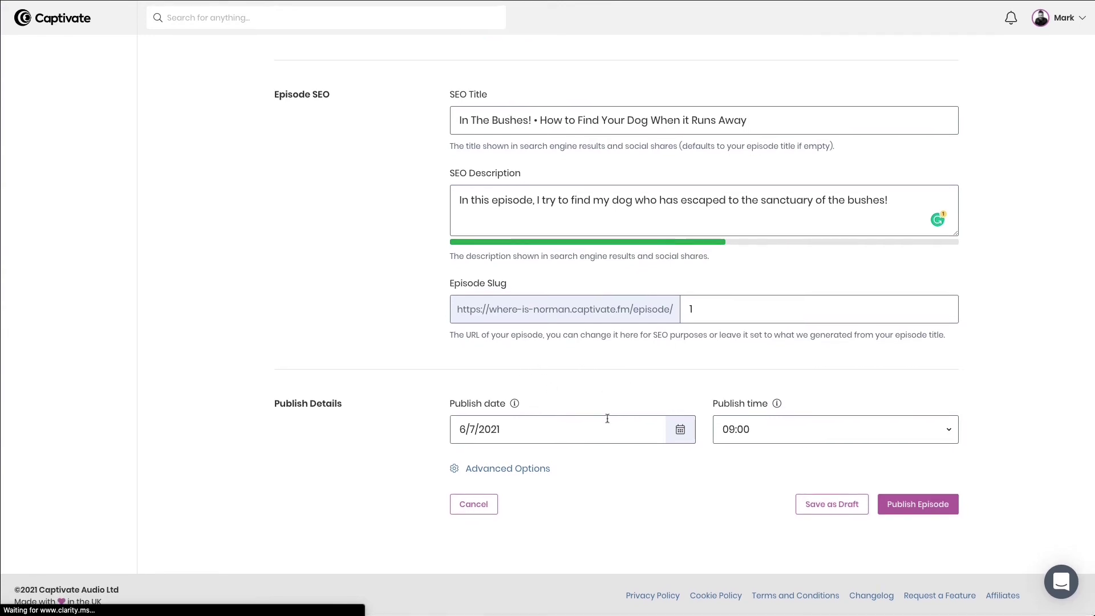
pyautogui.click(678, 434)
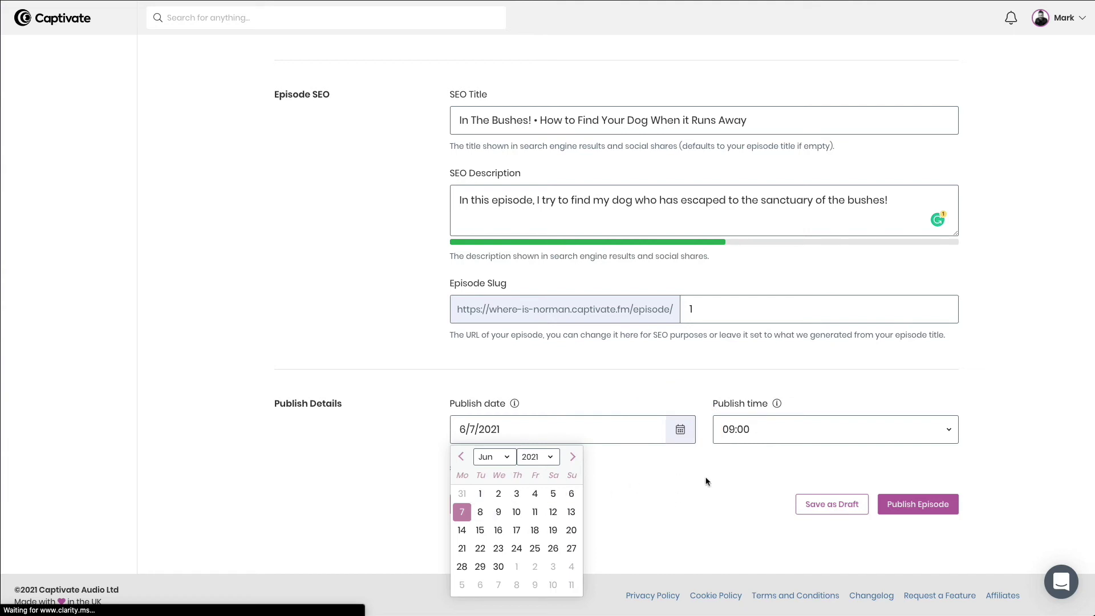
pyautogui.click(789, 431)
pyautogui.click(604, 510)
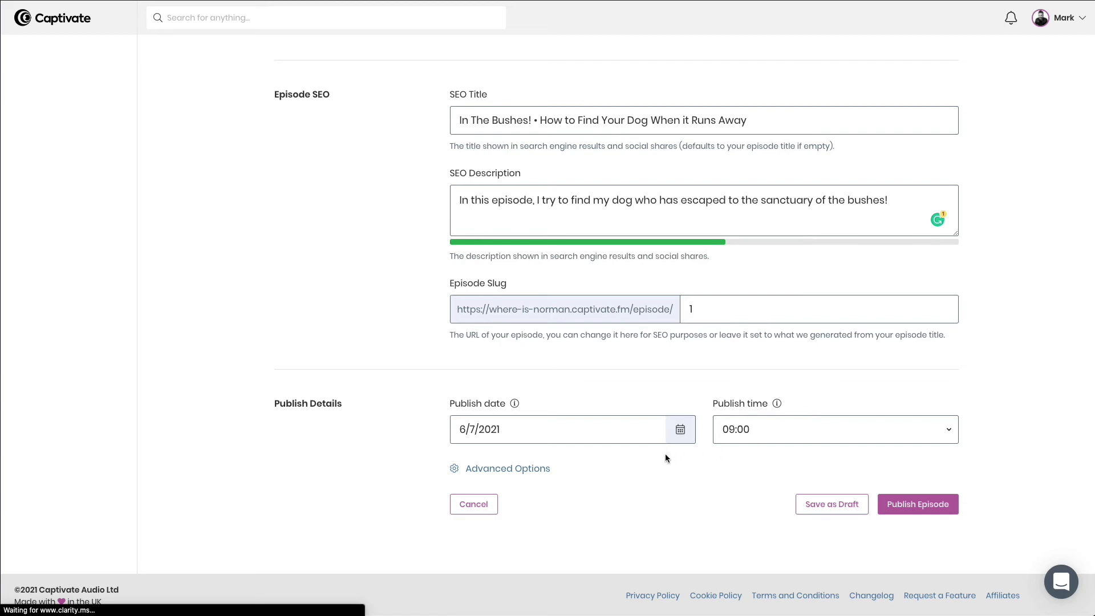
pyautogui.click(680, 428)
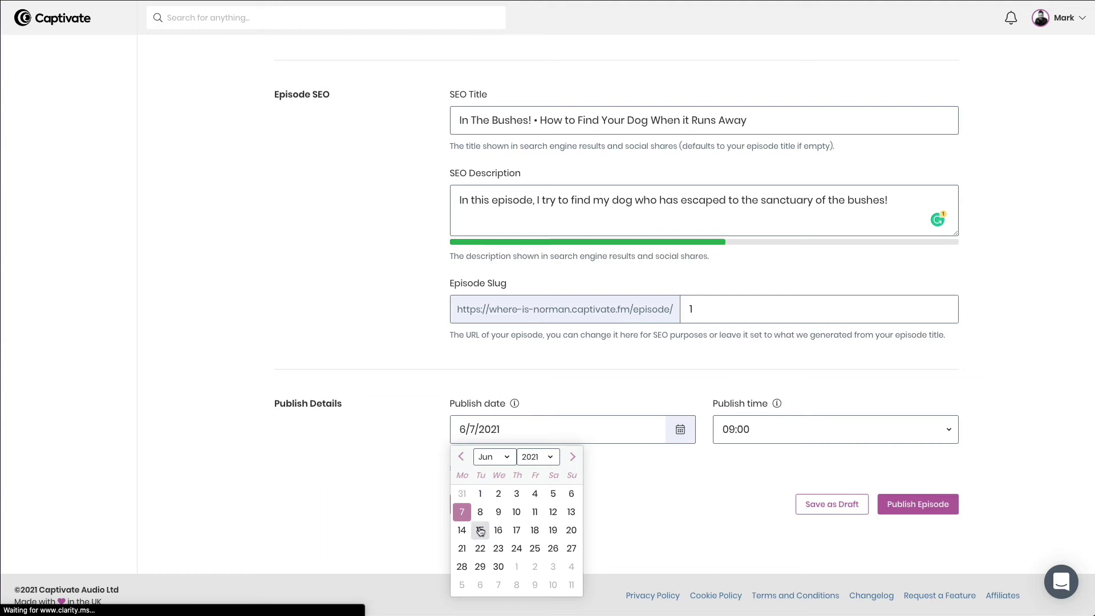
pyautogui.click(632, 517)
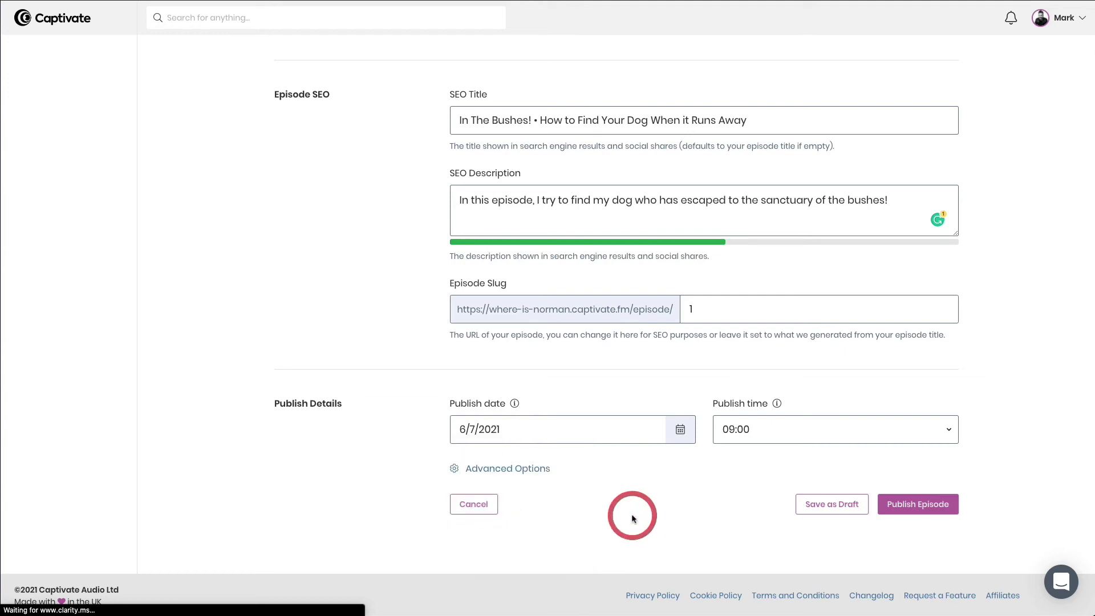
pyautogui.click(497, 472)
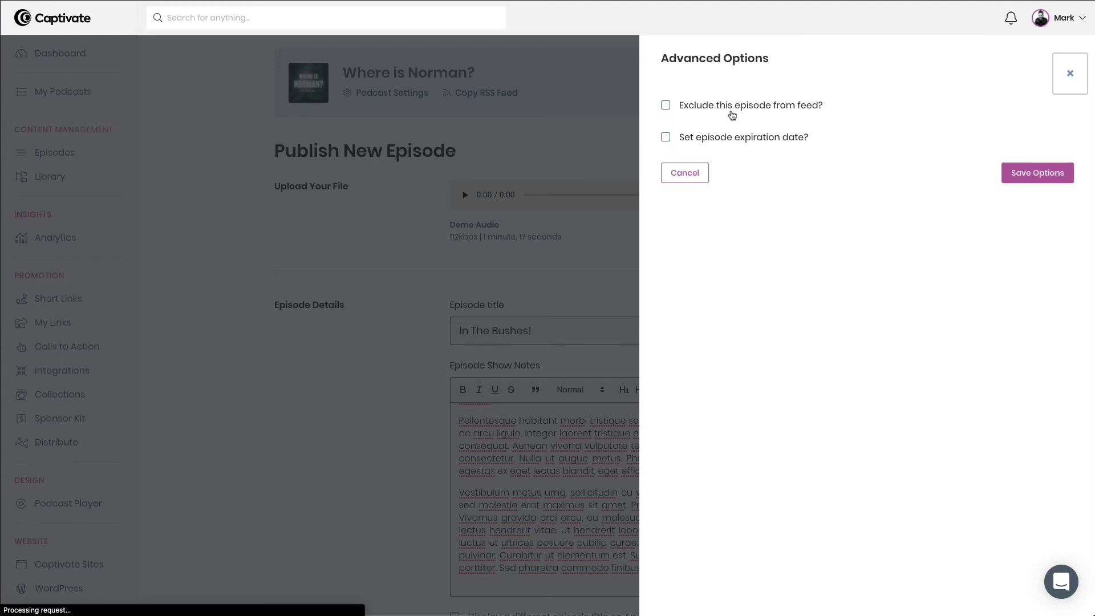
pyautogui.click(725, 143)
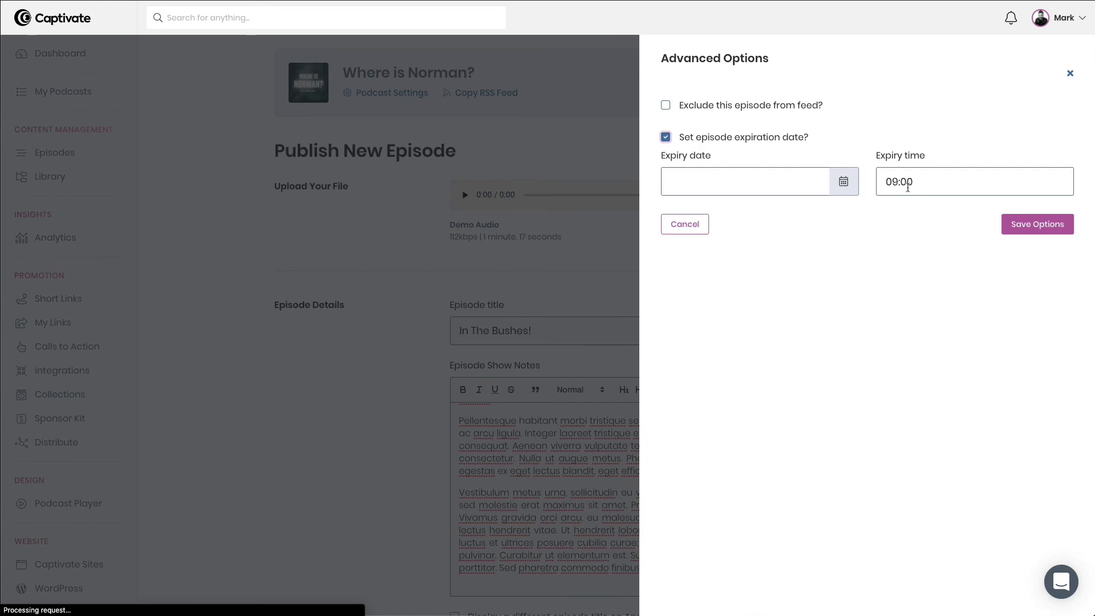
pyautogui.click(842, 183)
pyautogui.click(709, 210)
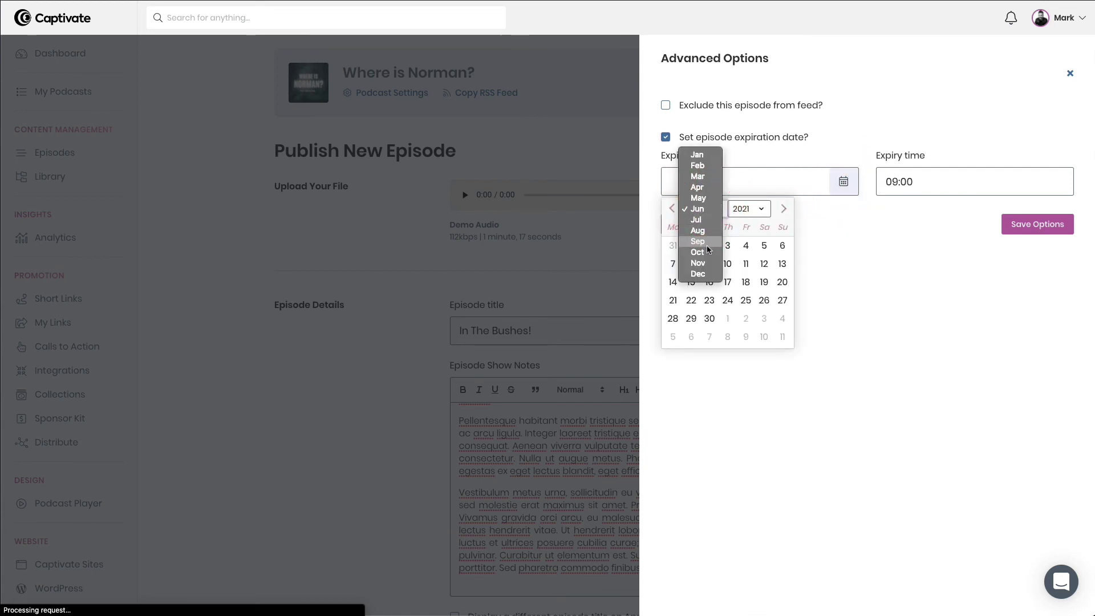
pyautogui.click(711, 159)
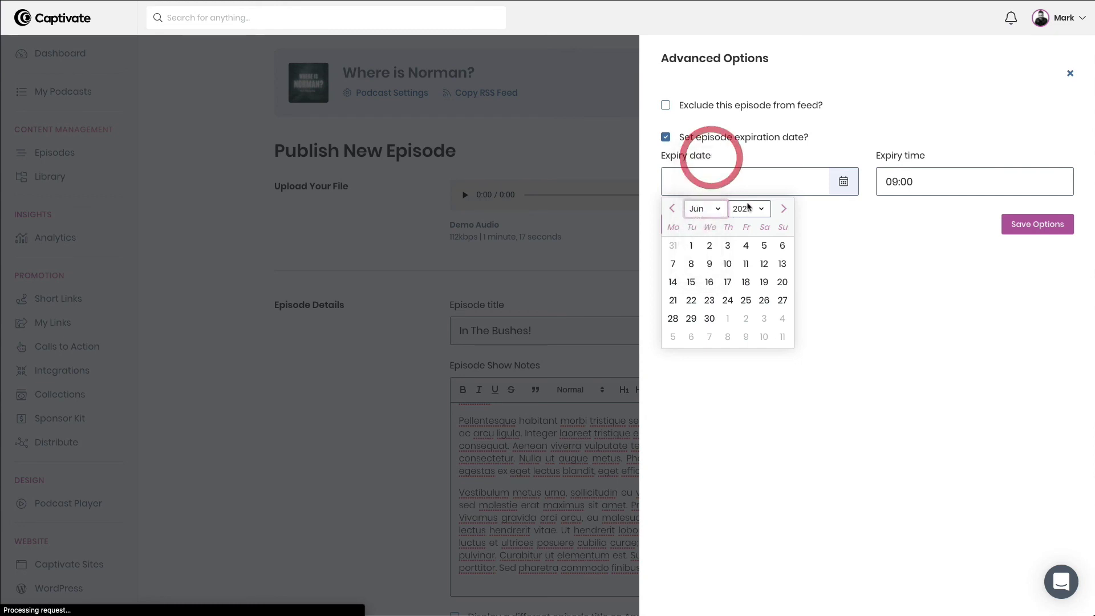
pyautogui.click(748, 209)
pyautogui.click(750, 220)
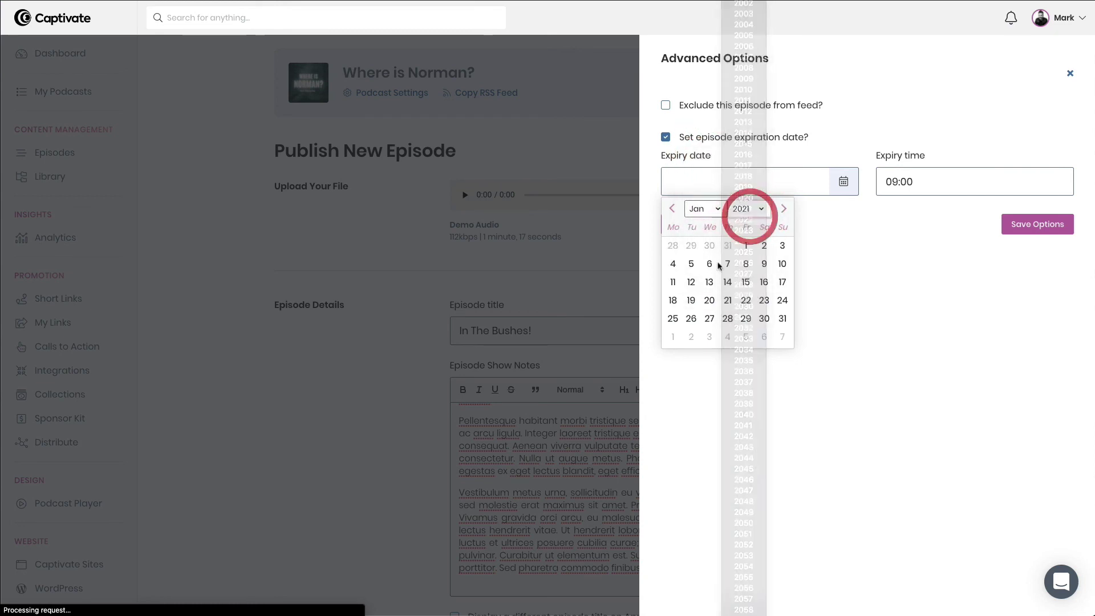
pyautogui.click(764, 245)
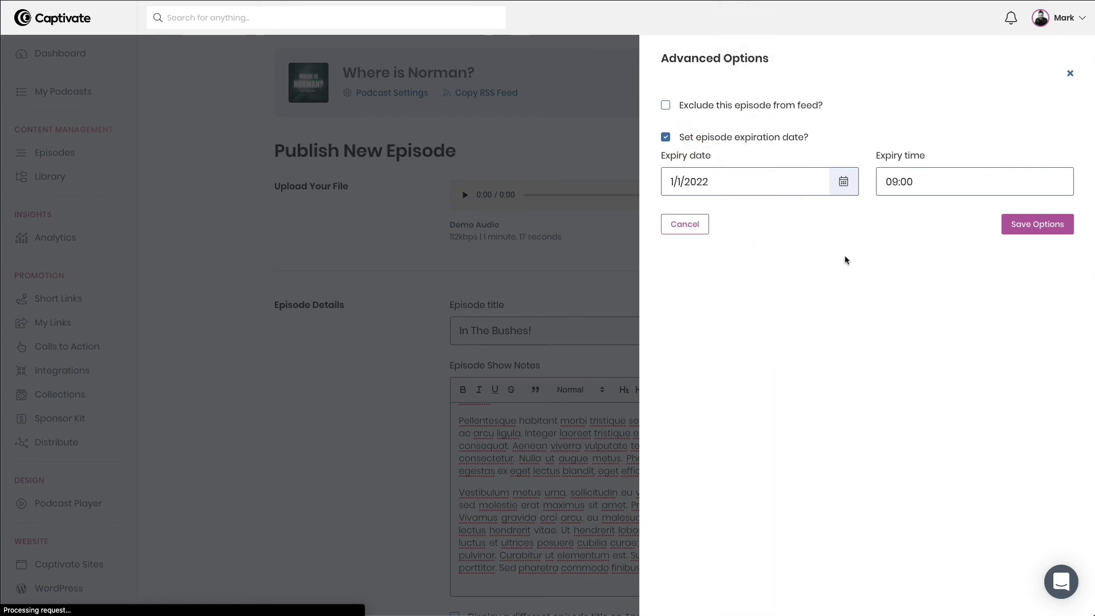
pyautogui.click(665, 139)
# Close the advanced options without saving and try 6/9/2021 as the publish date
pyautogui.click(692, 174)
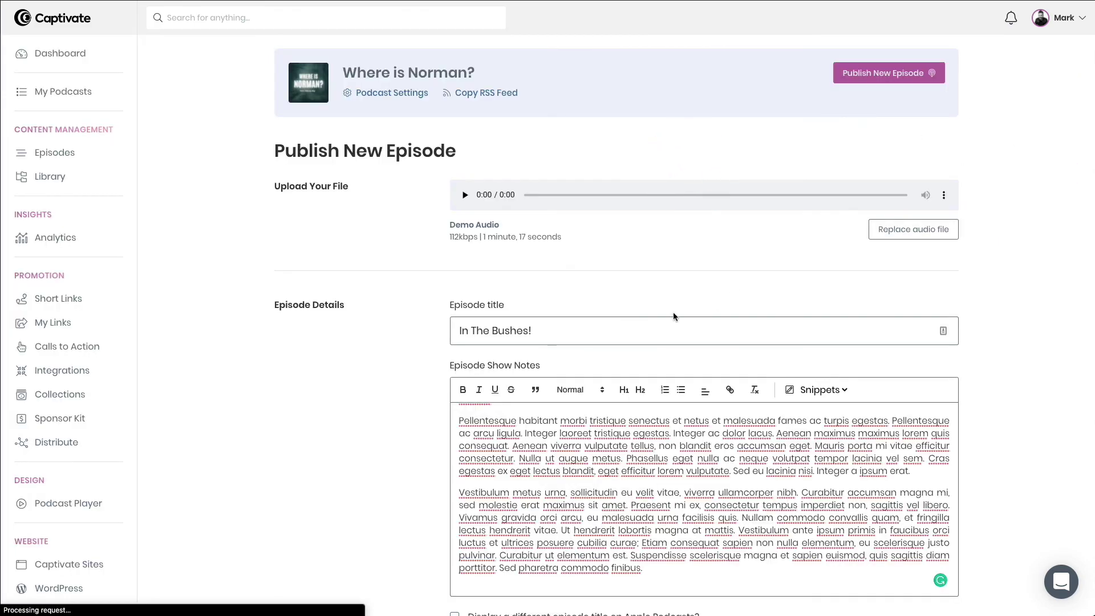
pyautogui.scroll(-20, 328, 348)
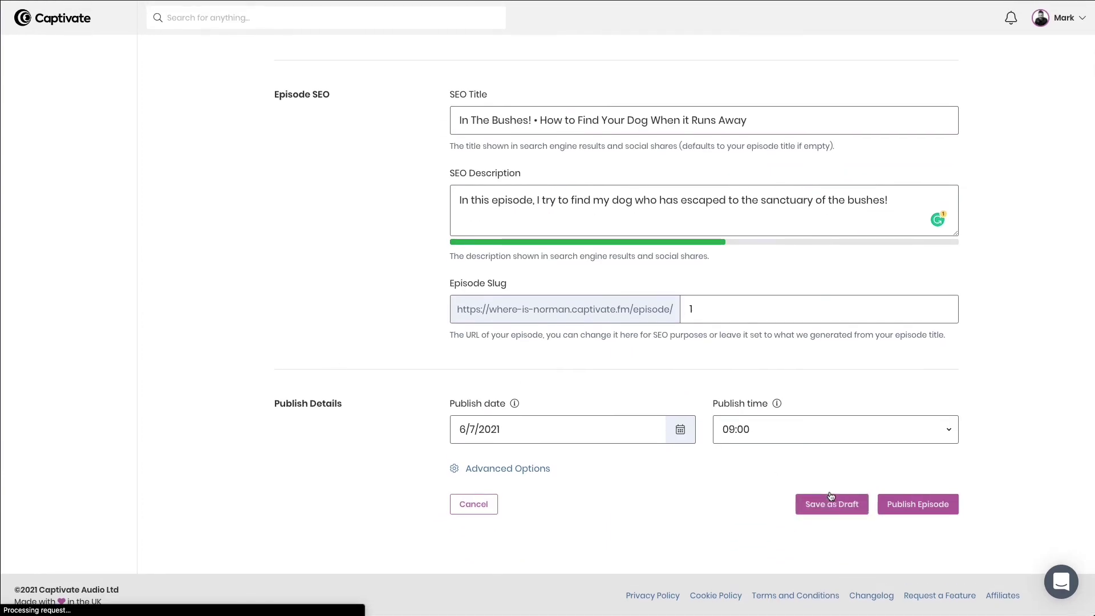
pyautogui.click(680, 429)
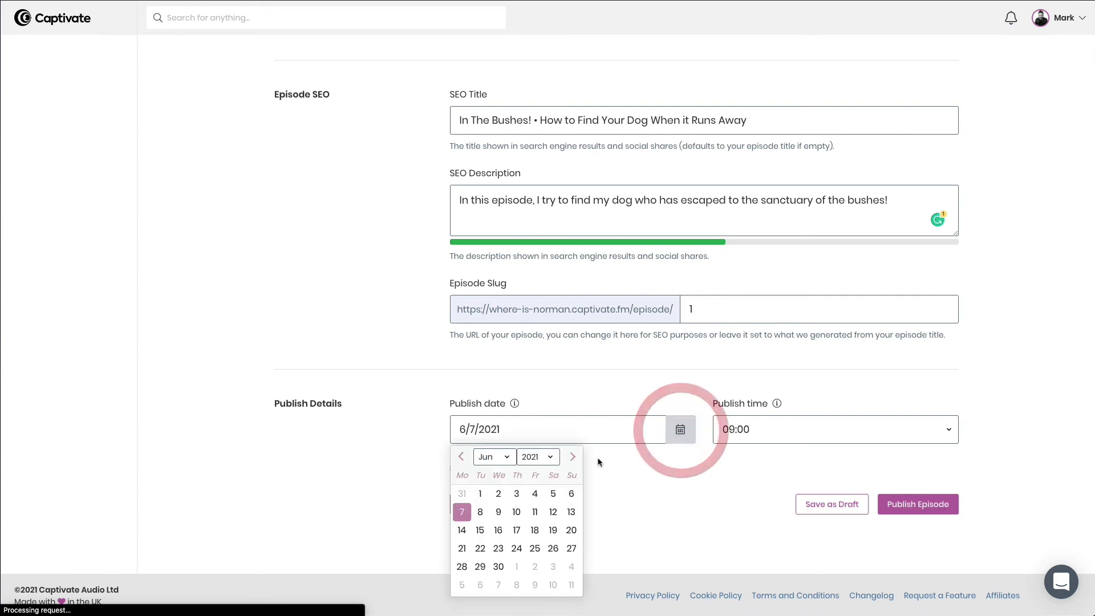
pyautogui.click(495, 512)
pyautogui.click(661, 515)
pyautogui.click(924, 507)
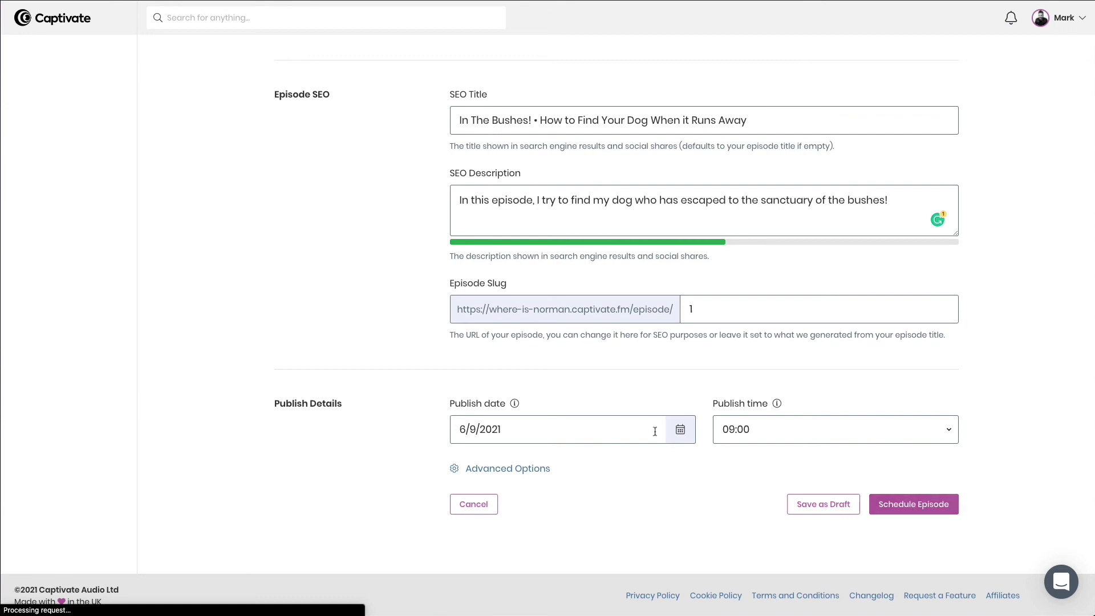
# Set the publish date back to 6/7/2021 and publish the episode
pyautogui.click(680, 429)
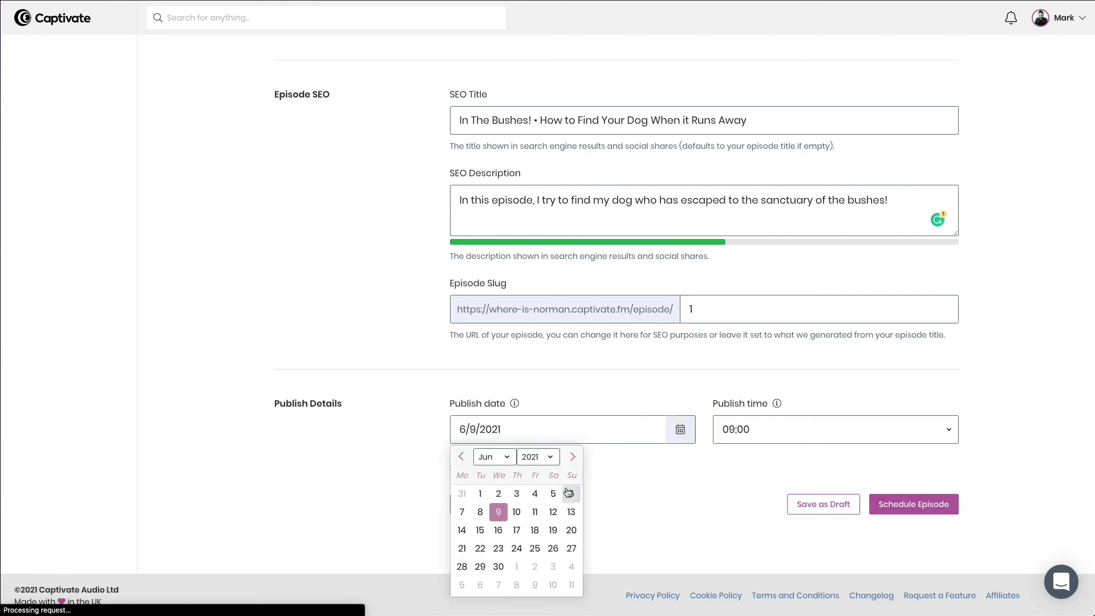
pyautogui.click(461, 512)
pyautogui.click(636, 510)
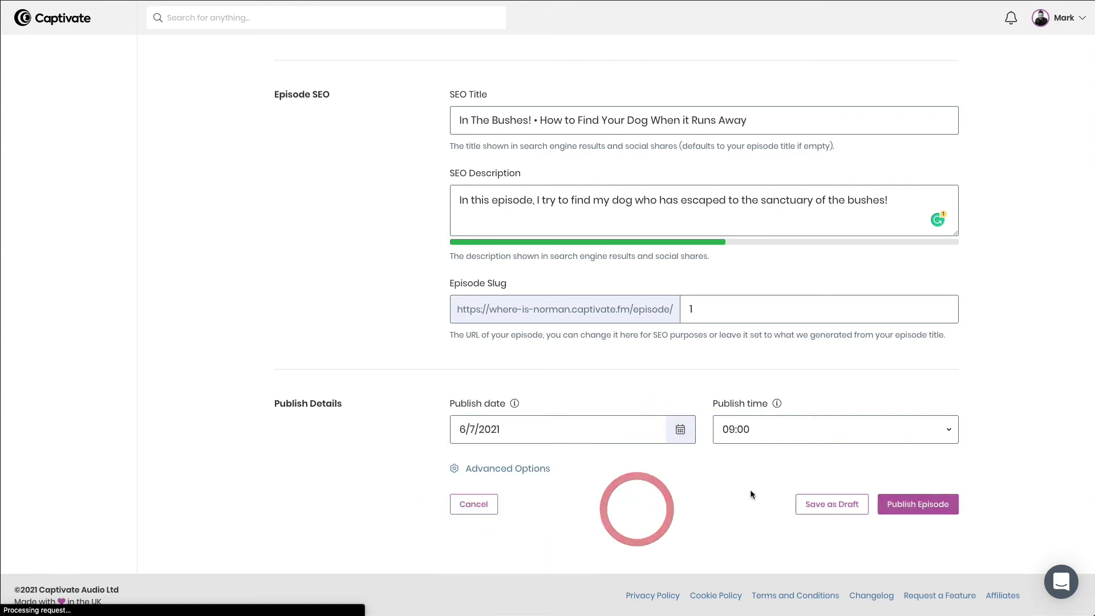
pyautogui.click(907, 504)
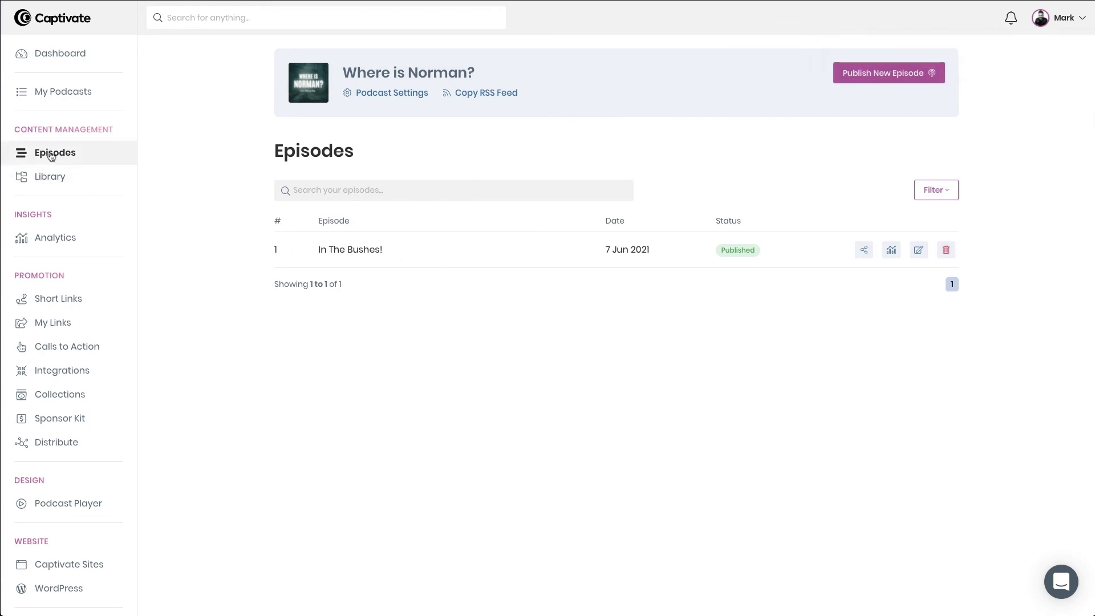
# View the share links for In The Bushes! on the Episodes page, then close them
pyautogui.click(863, 250)
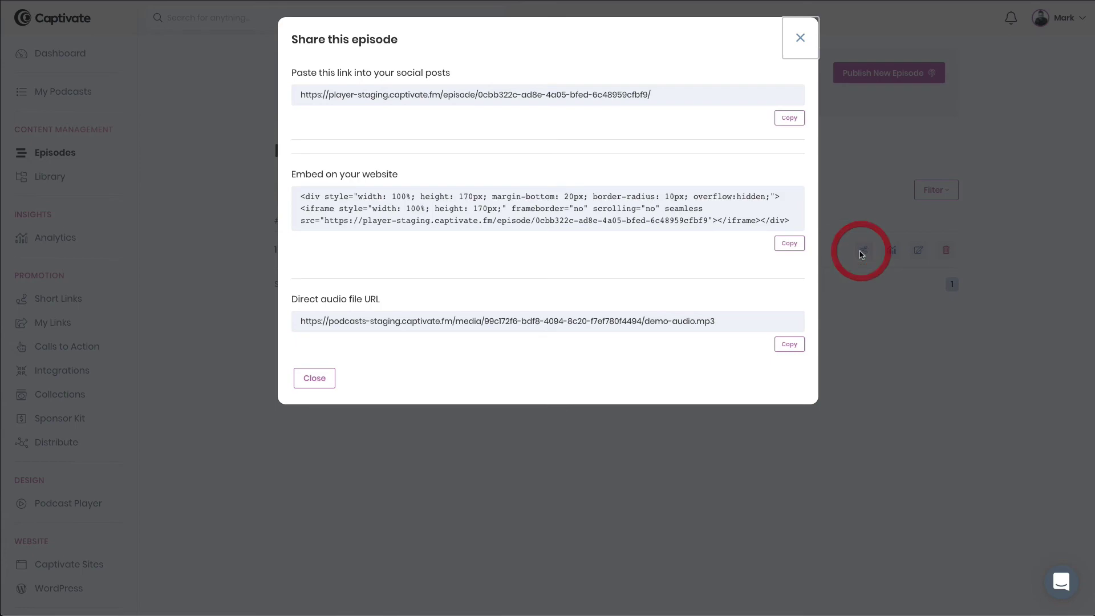
pyautogui.click(801, 39)
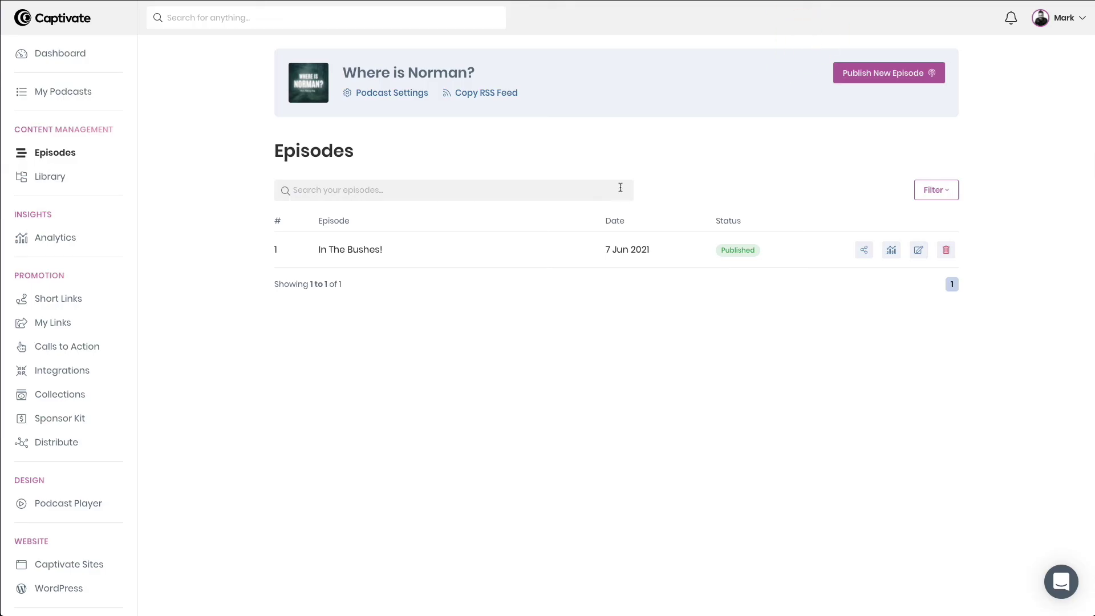